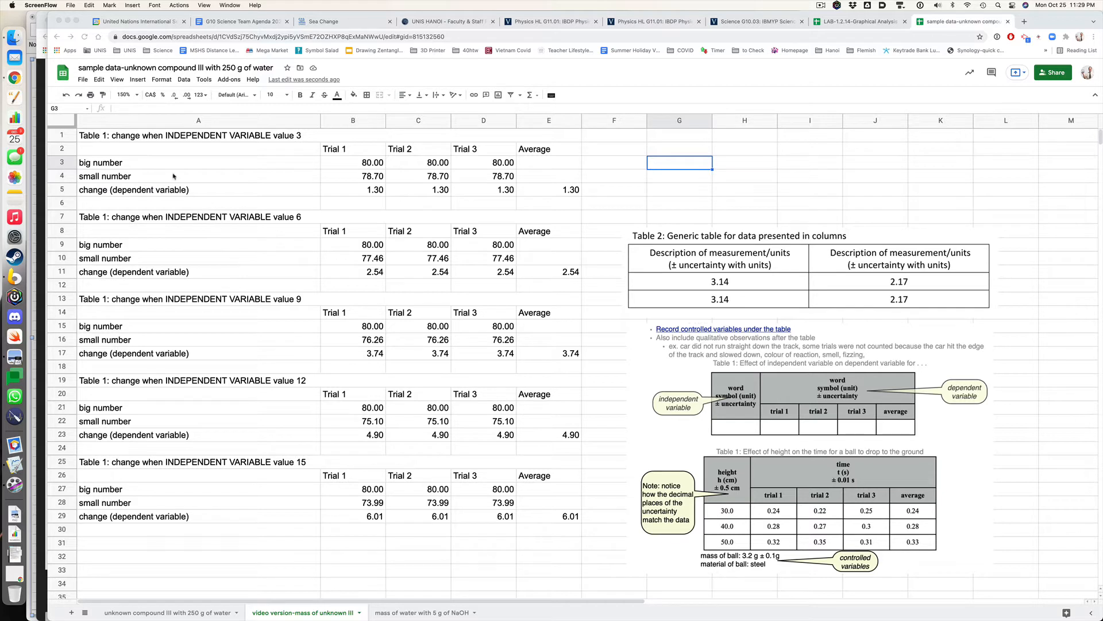
{"action": "left_click", "coordinate": [437, 179]}
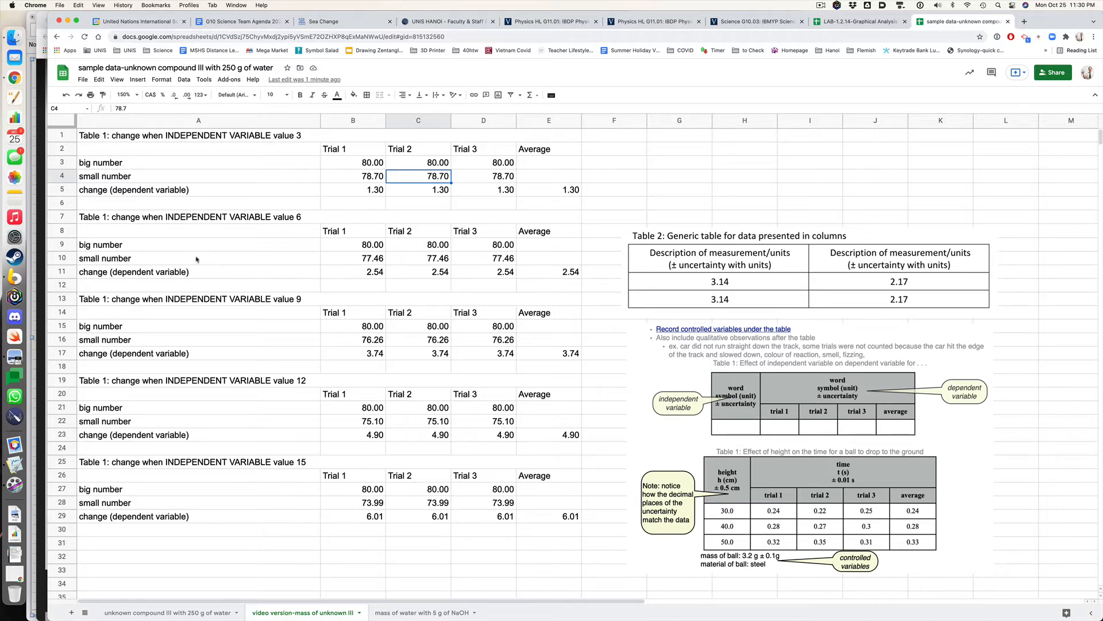
{"action": "left_click", "coordinate": [105, 221]}
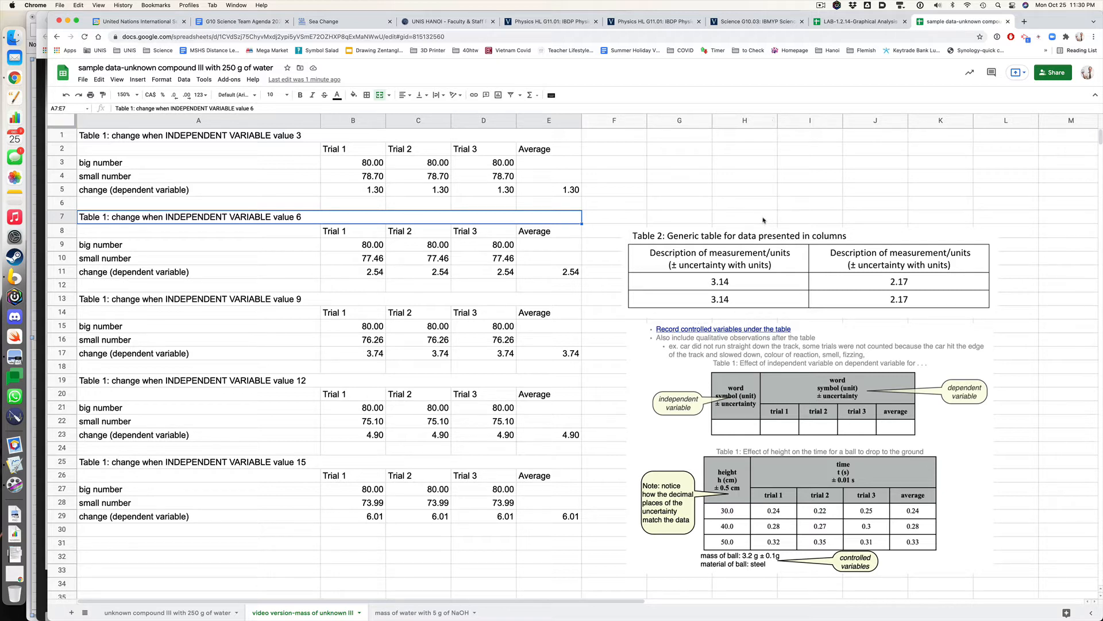
Enter a three-line independent-variable header in H1 reading "height", "h (cm)" and "± 0.2 cm"
{"action": "left_click", "coordinate": [724, 137]}
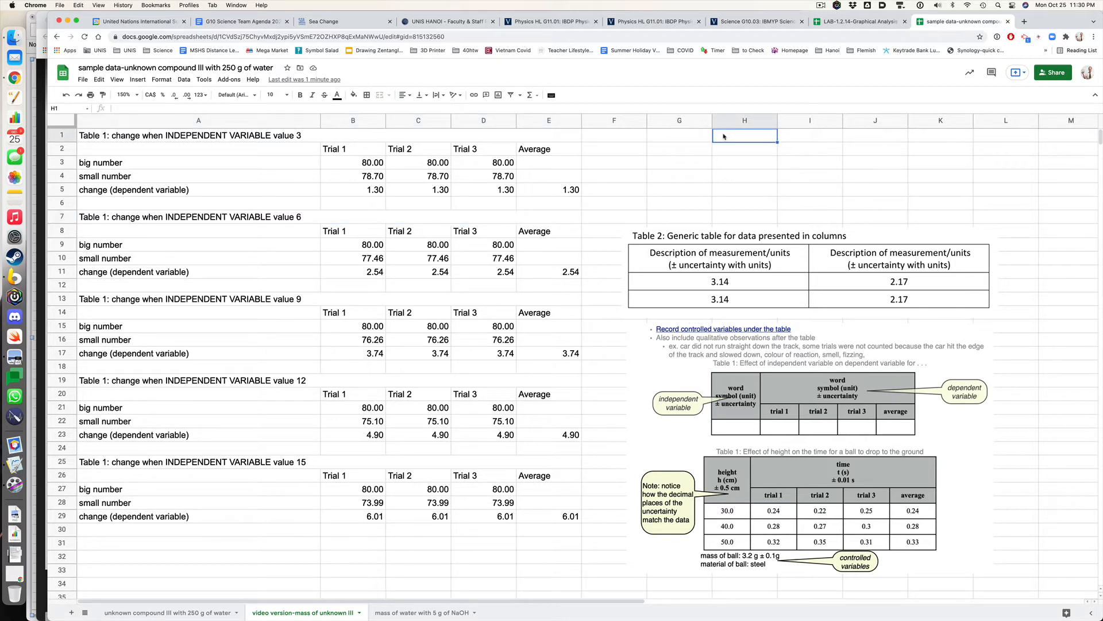
{"action": "type", "text": "height"}
{"action": "key", "text": "Return"}
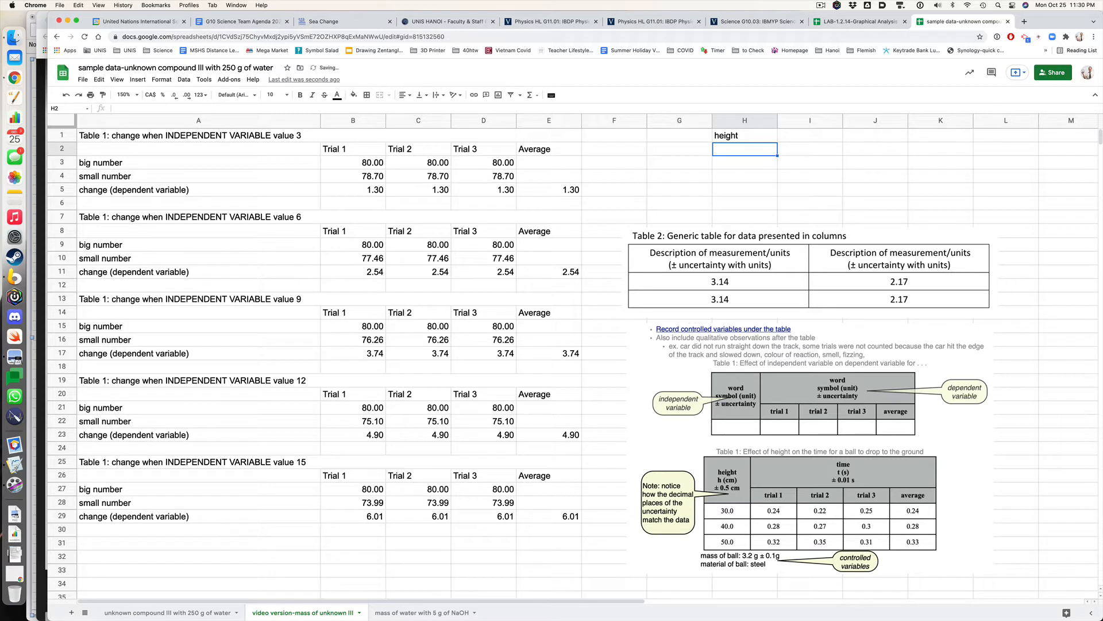
{"action": "left_click", "coordinate": [747, 136]}
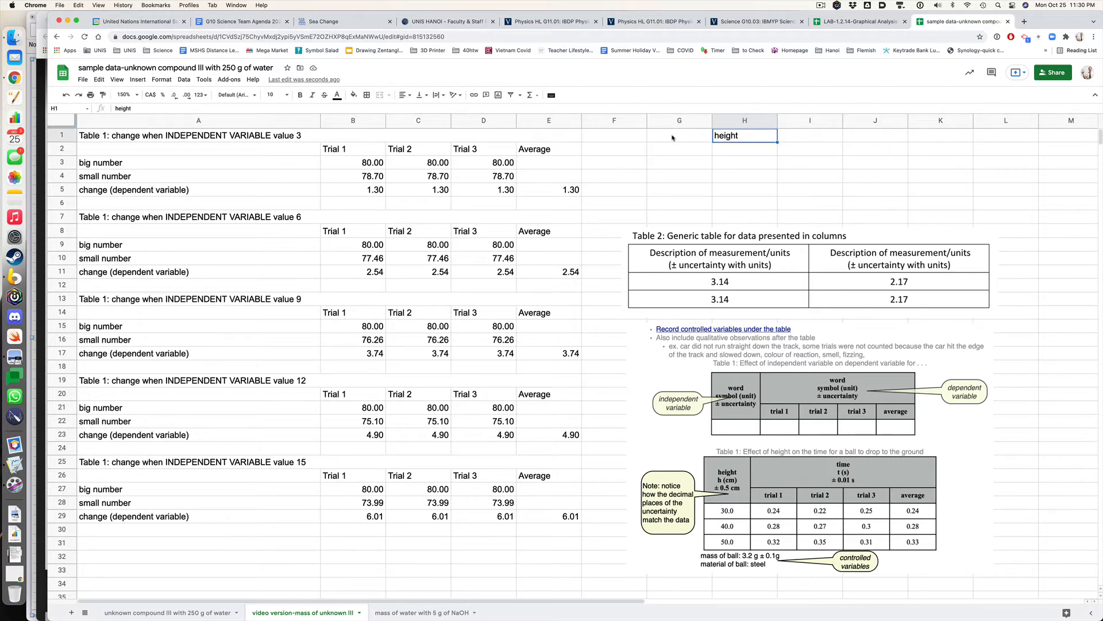
{"action": "double_click", "coordinate": [743, 137]}
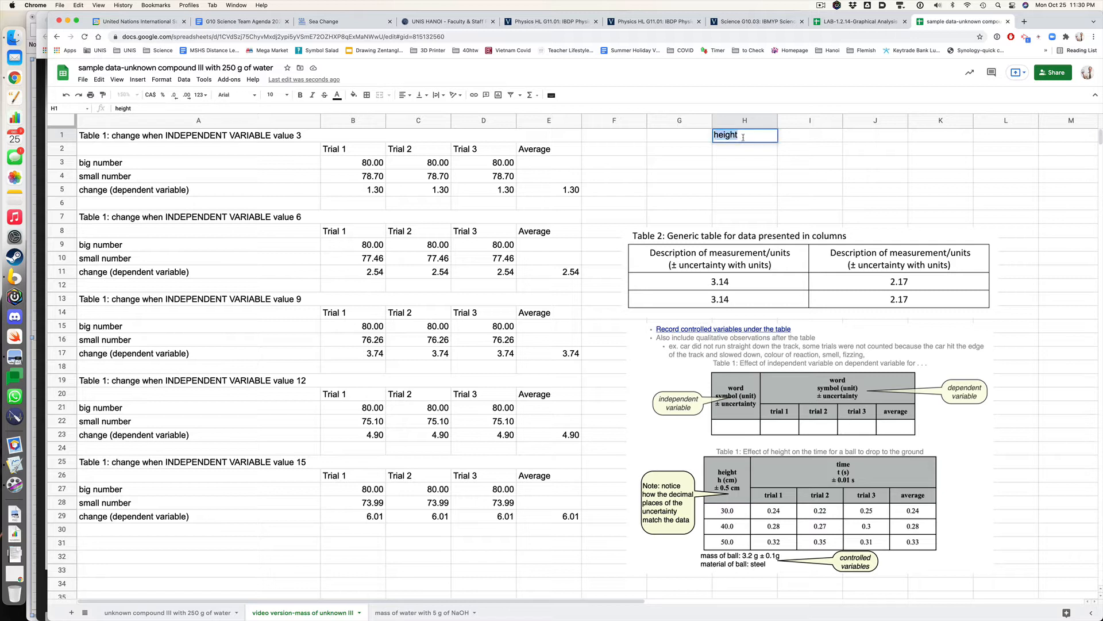
{"action": "key", "text": "BackSpace"}
{"action": "type", "text": "height"}
{"action": "key", "text": "alt+Return"}
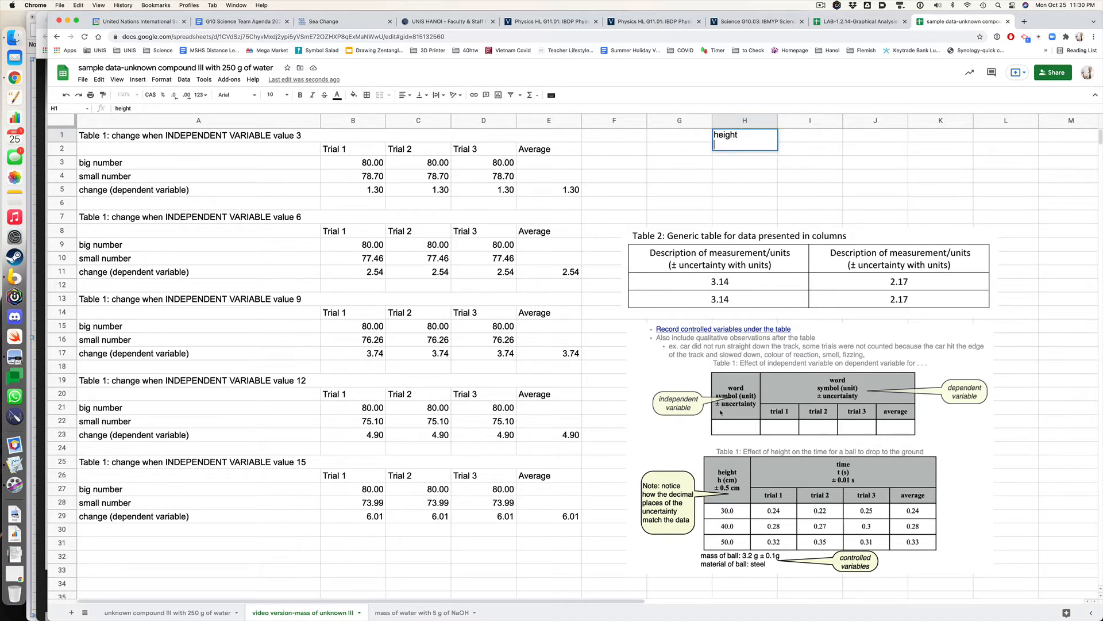
{"action": "type", "text": "h (cm)"}
{"action": "key", "text": "alt+Return"}
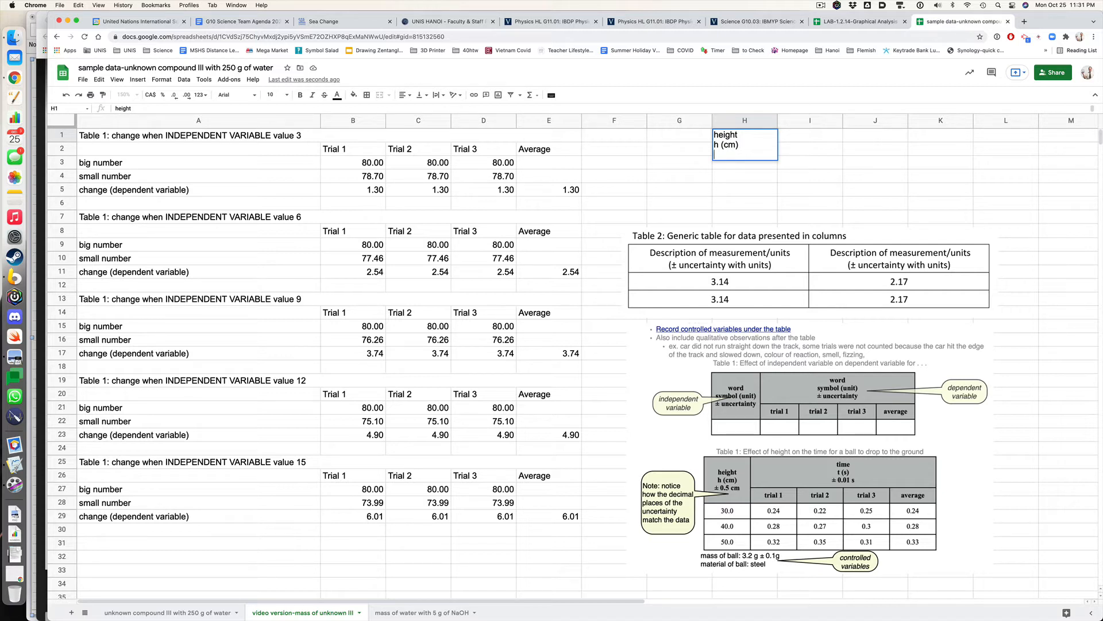
{"action": "type", "text": "± 0.2 cm"}
{"action": "left_click", "coordinate": [780, 206]}
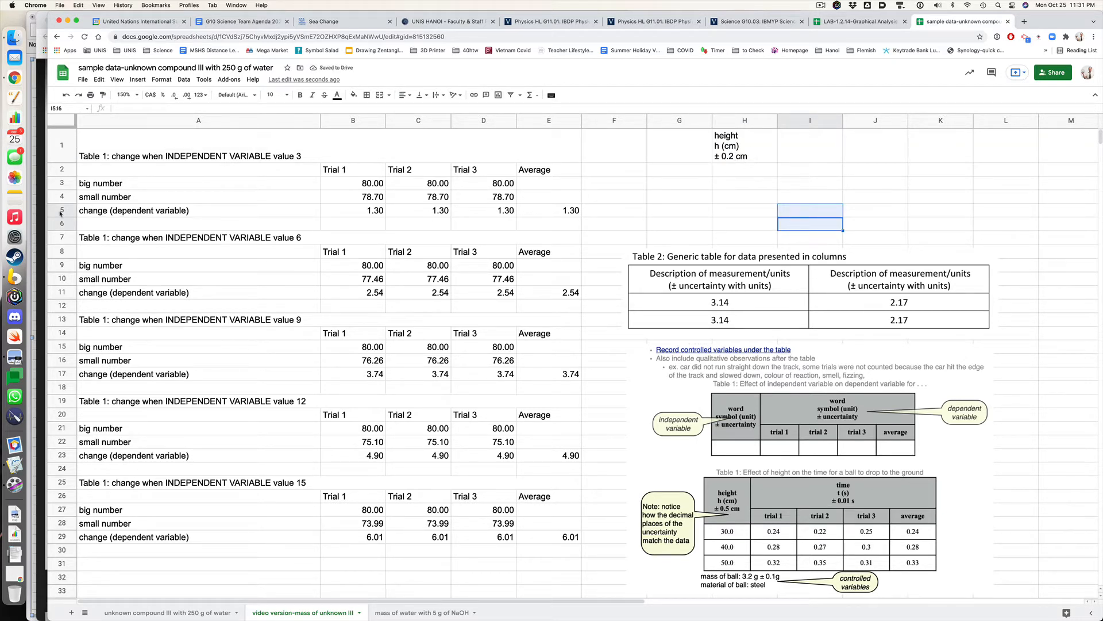
Fill the five average cells E5, E11, E17, E23 and E29 with light cyan
{"action": "left_click", "coordinate": [565, 211]}
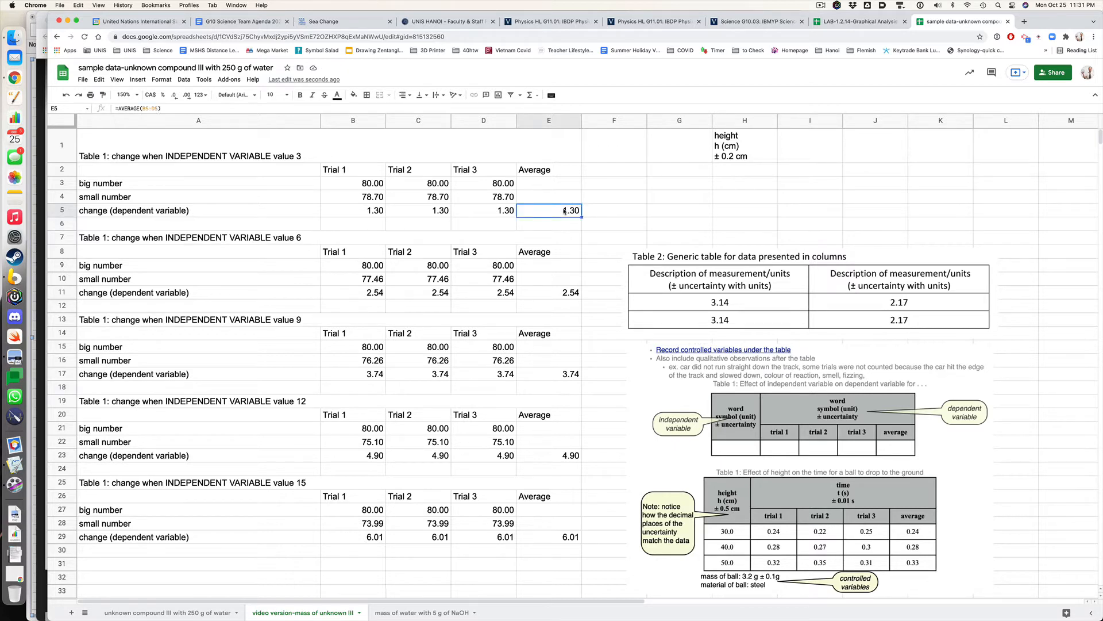
{"action": "left_click", "coordinate": [566, 293], "text": "super"}
{"action": "left_click", "coordinate": [566, 374], "text": "super"}
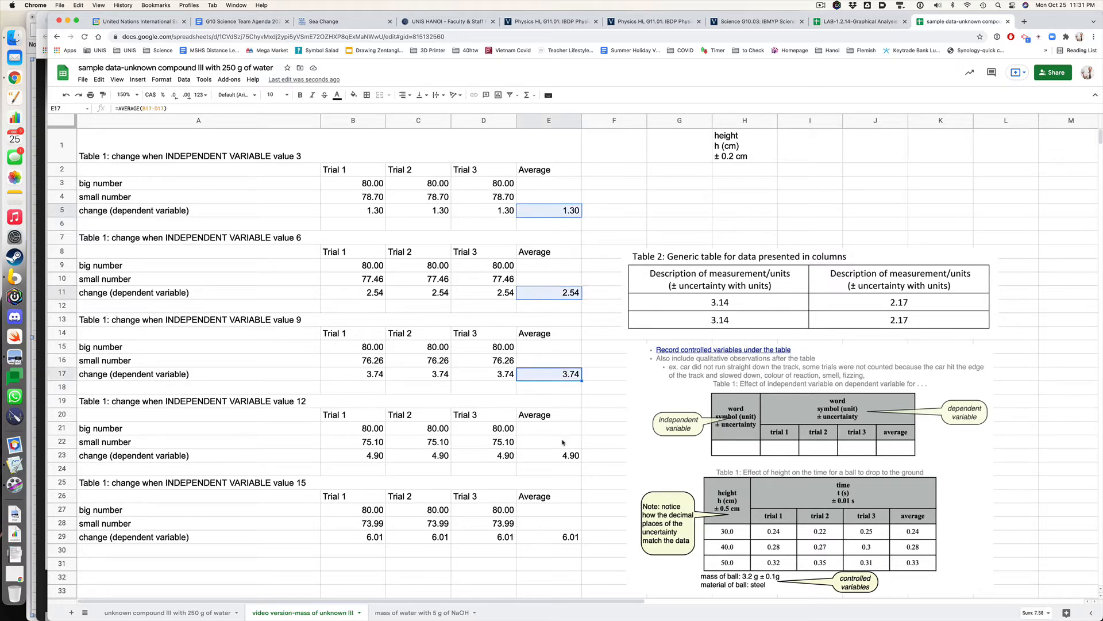
{"action": "left_click", "coordinate": [564, 455], "text": "super"}
{"action": "left_click", "coordinate": [565, 537], "text": "super"}
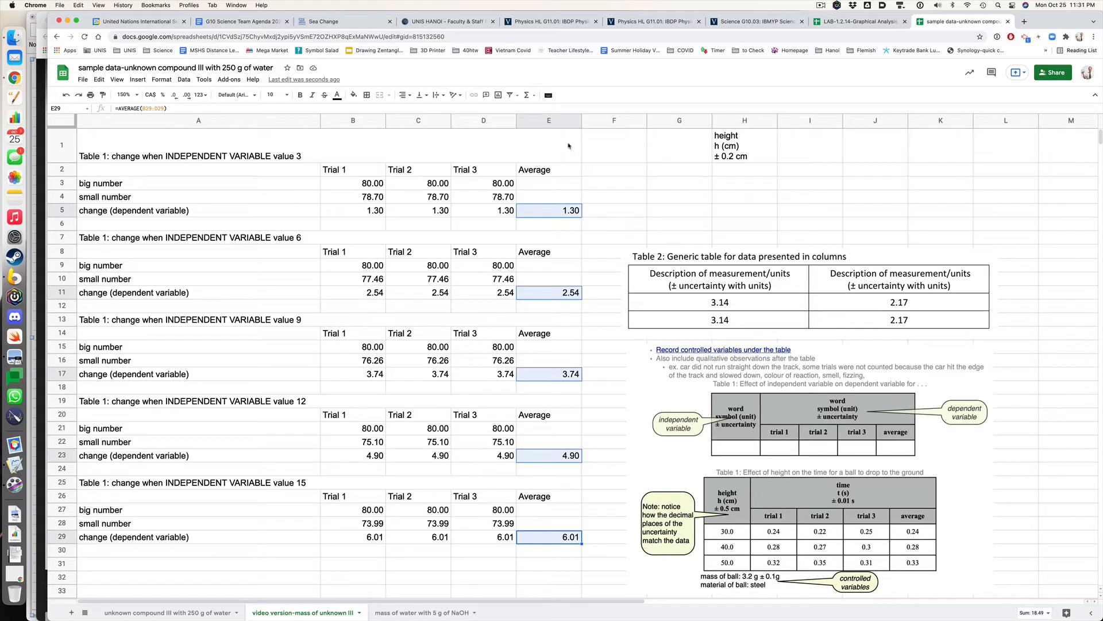
{"action": "left_click", "coordinate": [354, 95]}
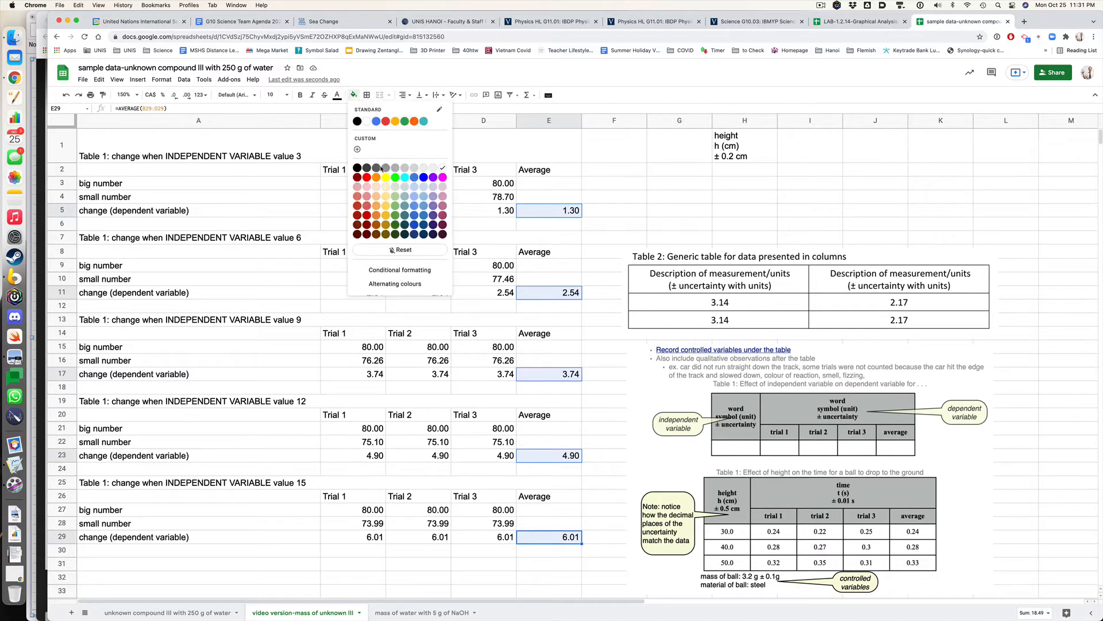
{"action": "left_click", "coordinate": [400, 188]}
{"action": "left_click", "coordinate": [623, 211]}
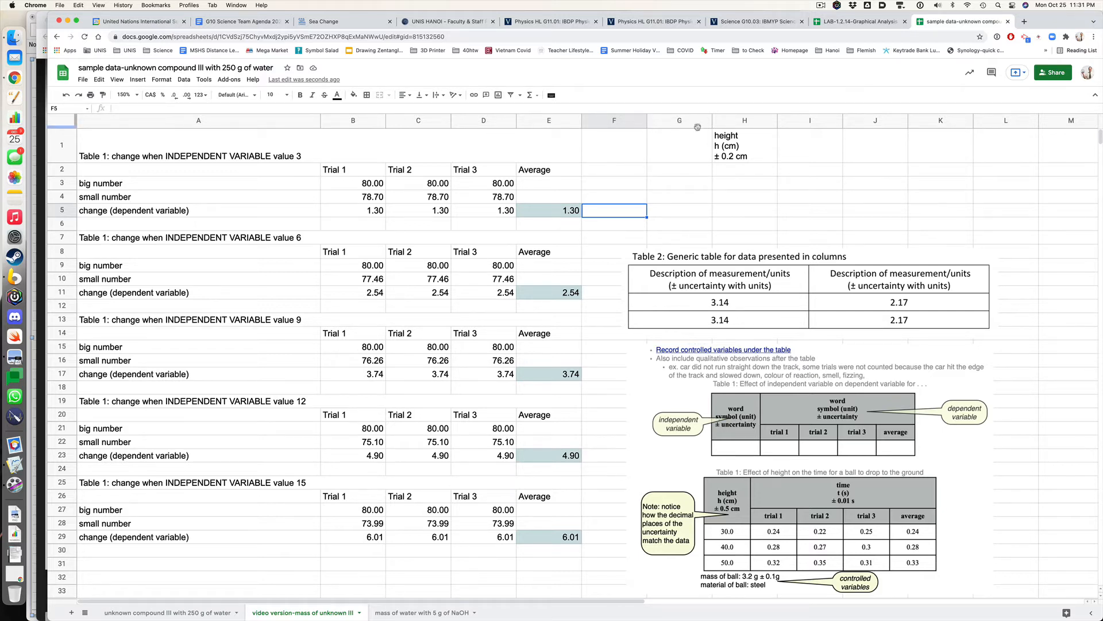
Fill the title rows of all five trial tables with light orange
{"action": "left_click", "coordinate": [292, 161]}
{"action": "left_click", "coordinate": [283, 237]}
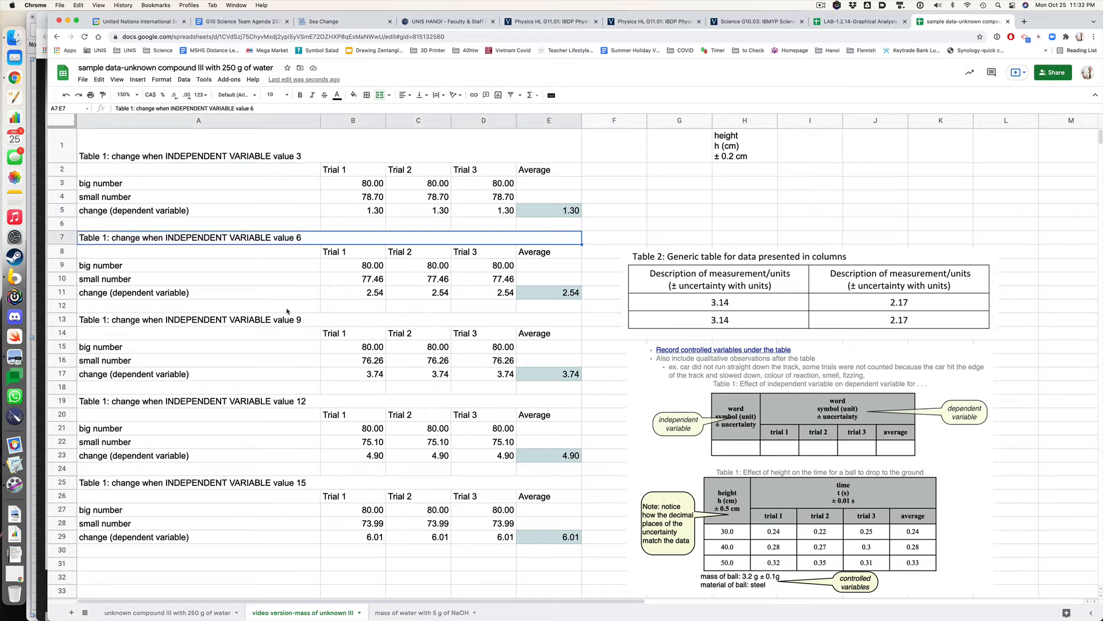
{"action": "left_click", "coordinate": [276, 156]}
{"action": "left_click", "coordinate": [276, 238], "text": "super"}
{"action": "left_click", "coordinate": [276, 319], "text": "super"}
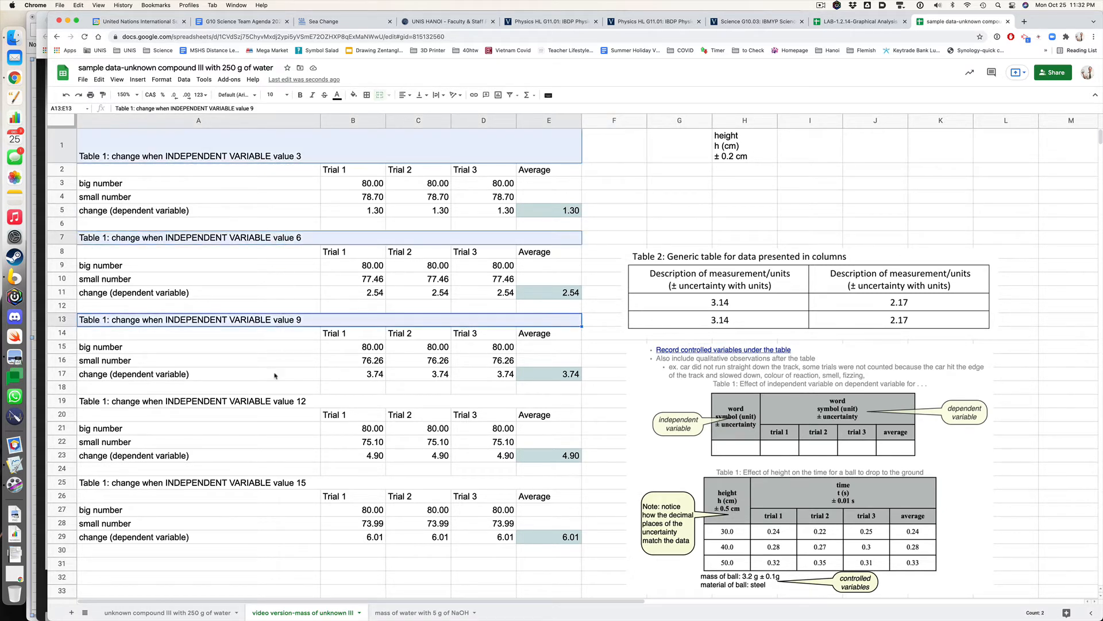
{"action": "left_click", "coordinate": [276, 401], "text": "super"}
{"action": "left_click", "coordinate": [283, 483], "text": "super"}
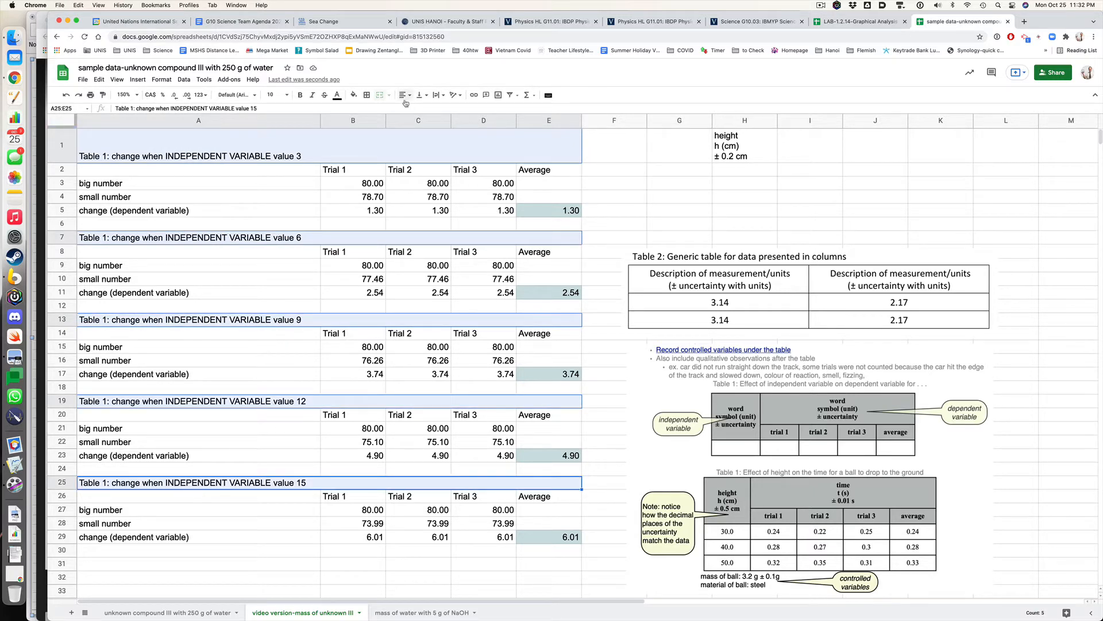
{"action": "left_click", "coordinate": [353, 95]}
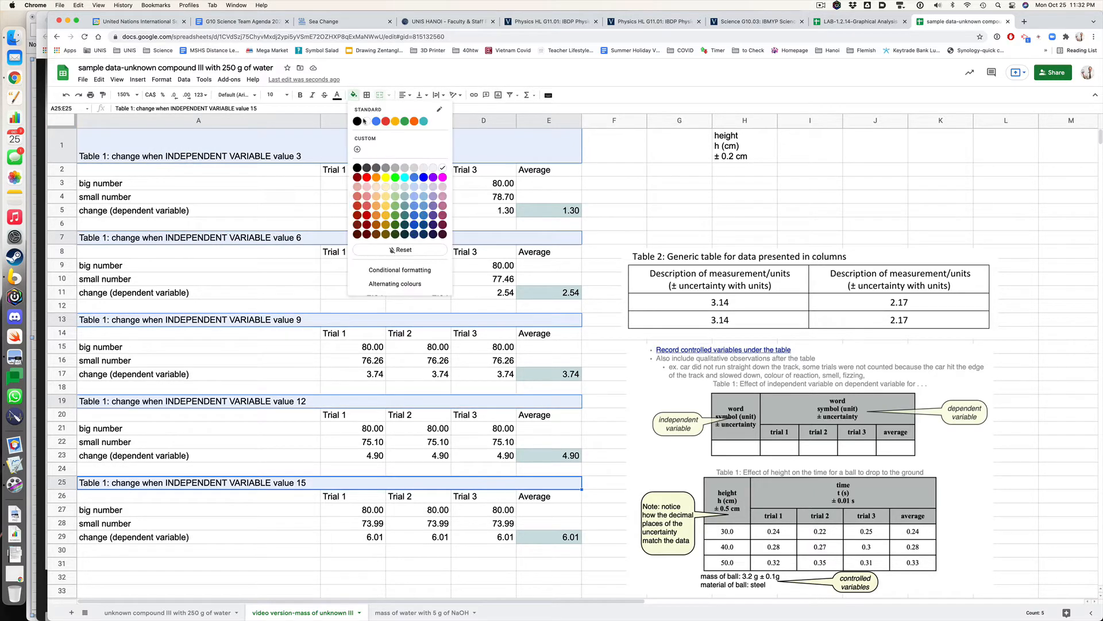
{"action": "left_click", "coordinate": [376, 186]}
{"action": "left_click", "coordinate": [614, 197]}
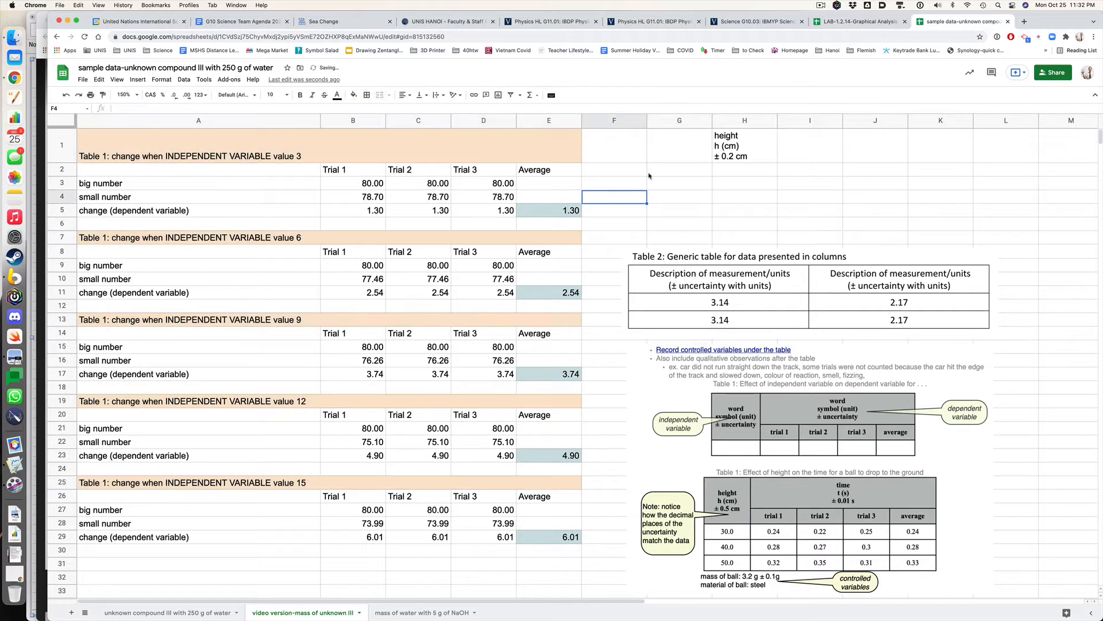
List the height values 3, 6, 9, 12 and 15 in cells H2 to H6 under the height header
{"action": "left_click", "coordinate": [733, 170]}
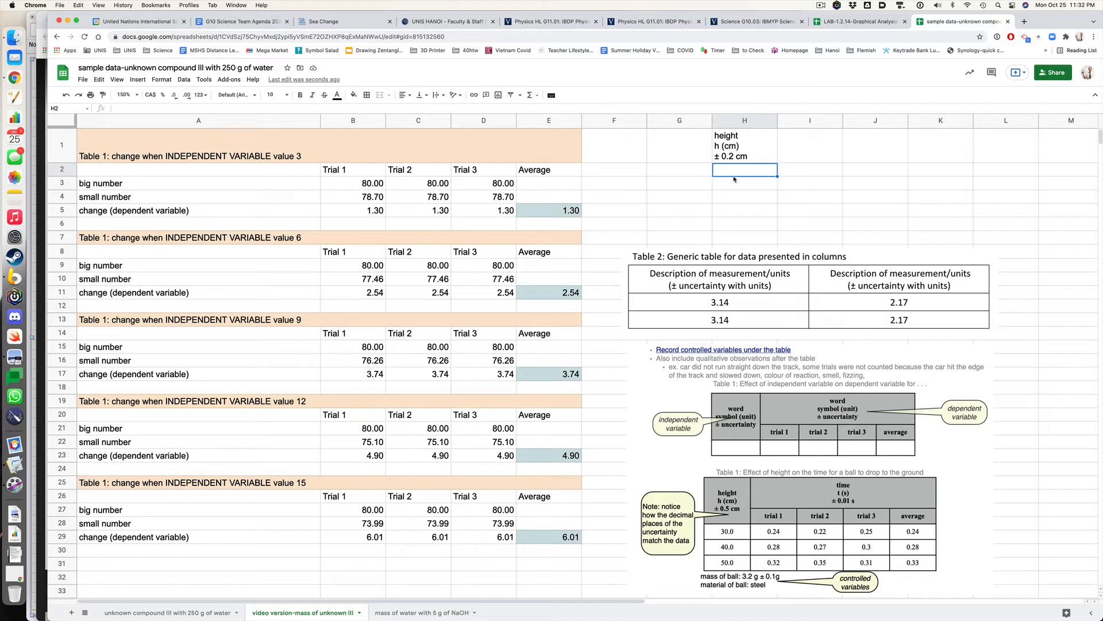
{"action": "type", "text": "3"}
{"action": "key", "text": "Return"}
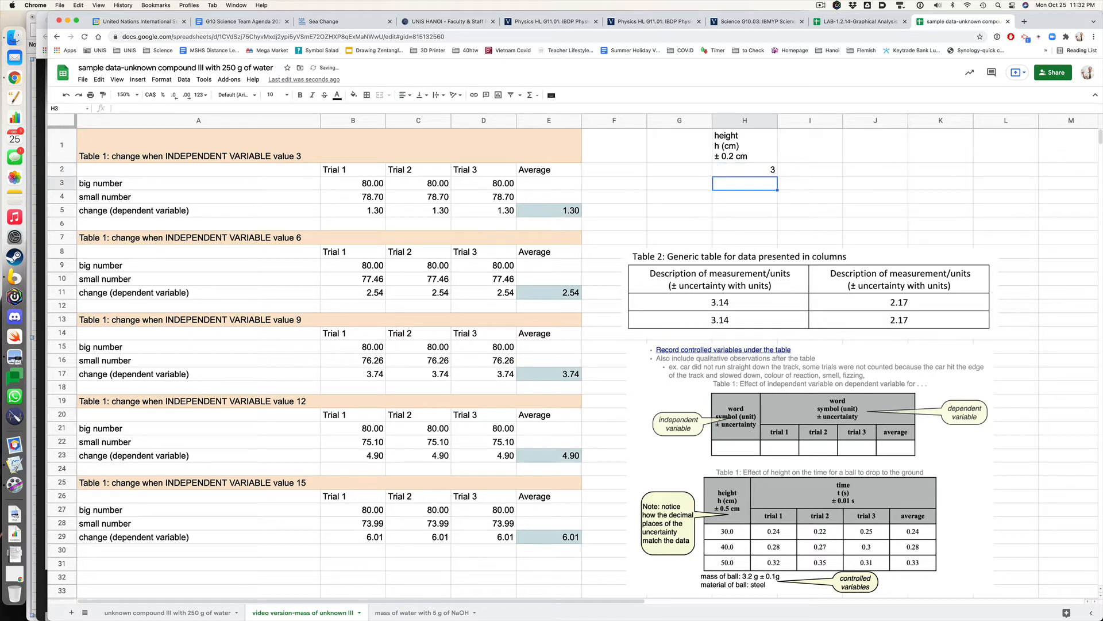
{"action": "type", "text": "6"}
{"action": "key", "text": "Return"}
{"action": "type", "text": "9"}
{"action": "key", "text": "Return"}
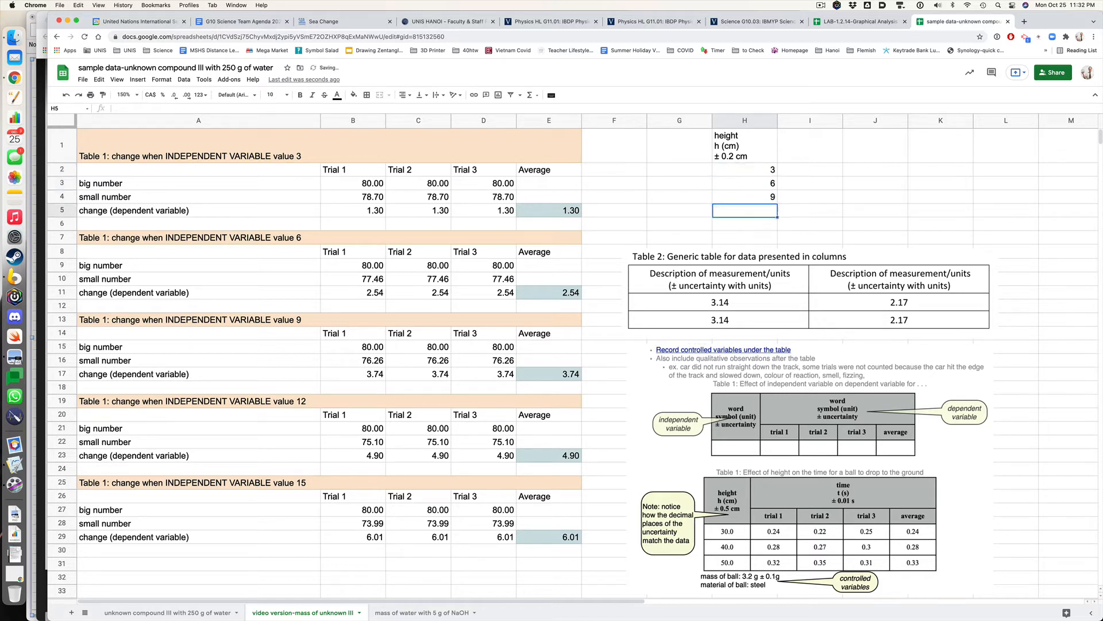
{"action": "type", "text": "12"}
{"action": "key", "text": "Return"}
{"action": "type", "text": "1"}
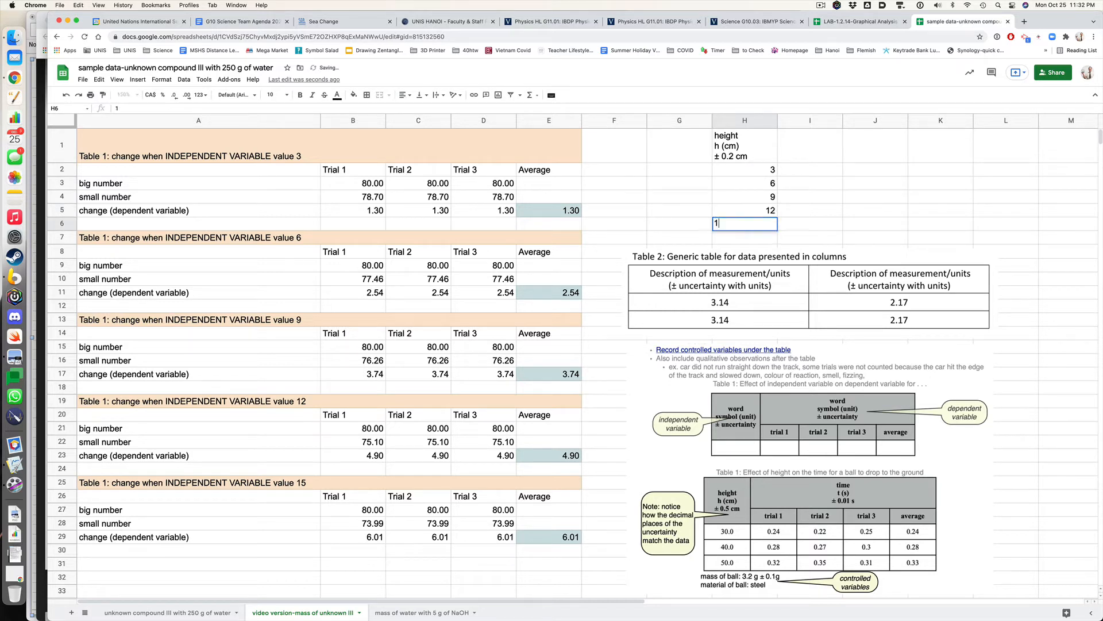
{"action": "type", "text": "5"}
{"action": "key", "text": "Return"}
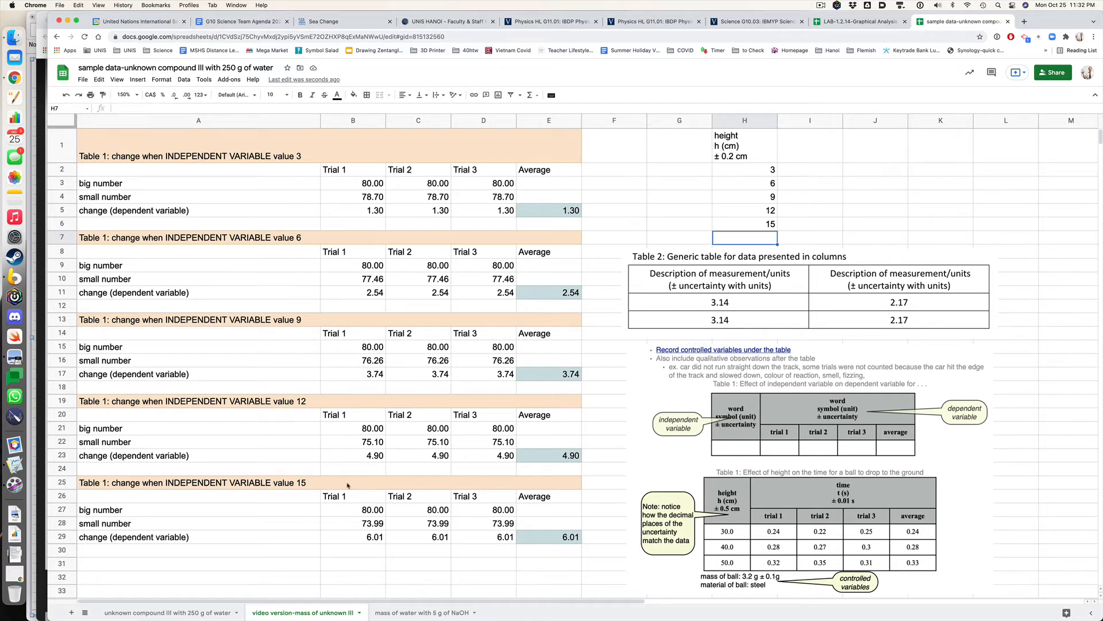
Enter a three-line dependent-variable header in I1 reading "time", "t (s)" and "± 0.01 s"
{"action": "left_click", "coordinate": [802, 139]}
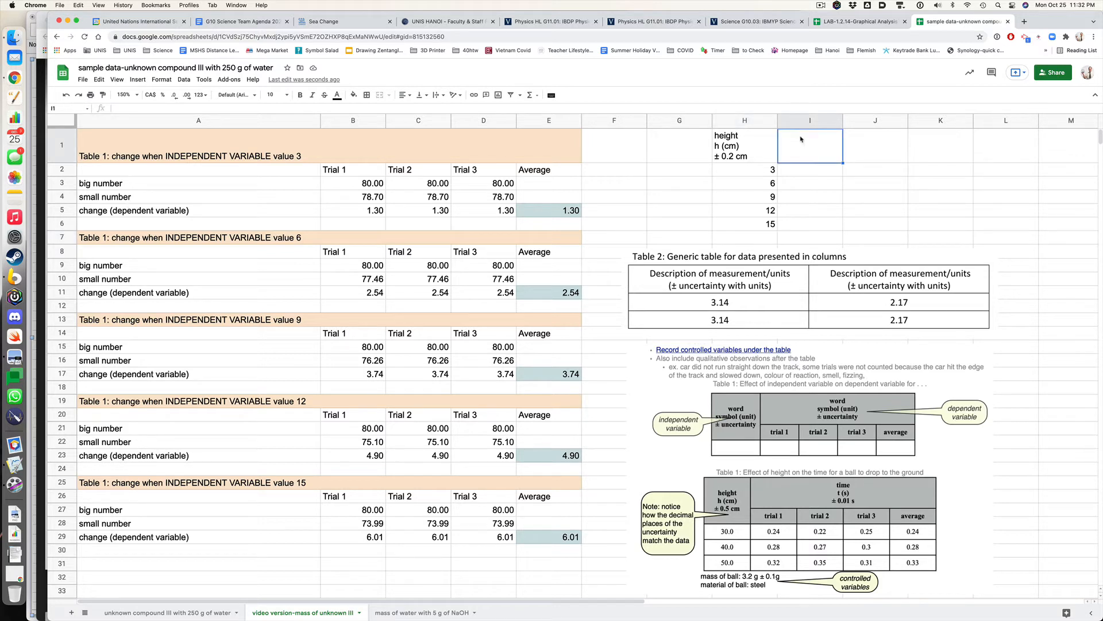
{"action": "type", "text": "time"}
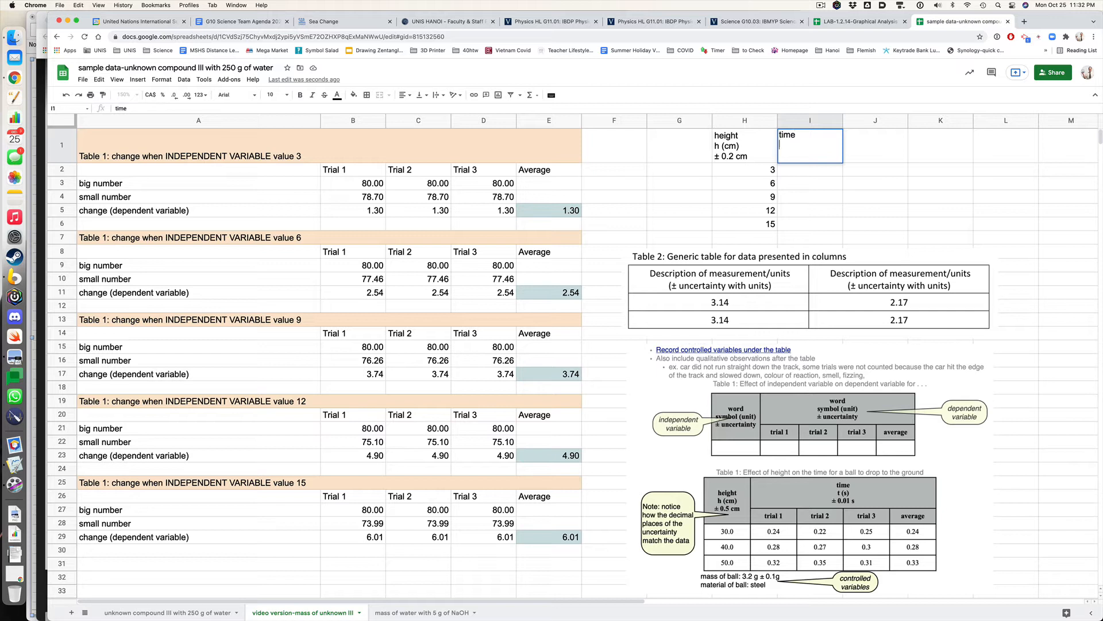
{"action": "type", "text": "t (s)"}
{"action": "type", "text": "0."}
{"action": "type", "text": "0"}
{"action": "type", "text": "1"}
{"action": "type", "text": "s"}
{"action": "type", "text": "s"}
{"action": "key", "text": "Return"}
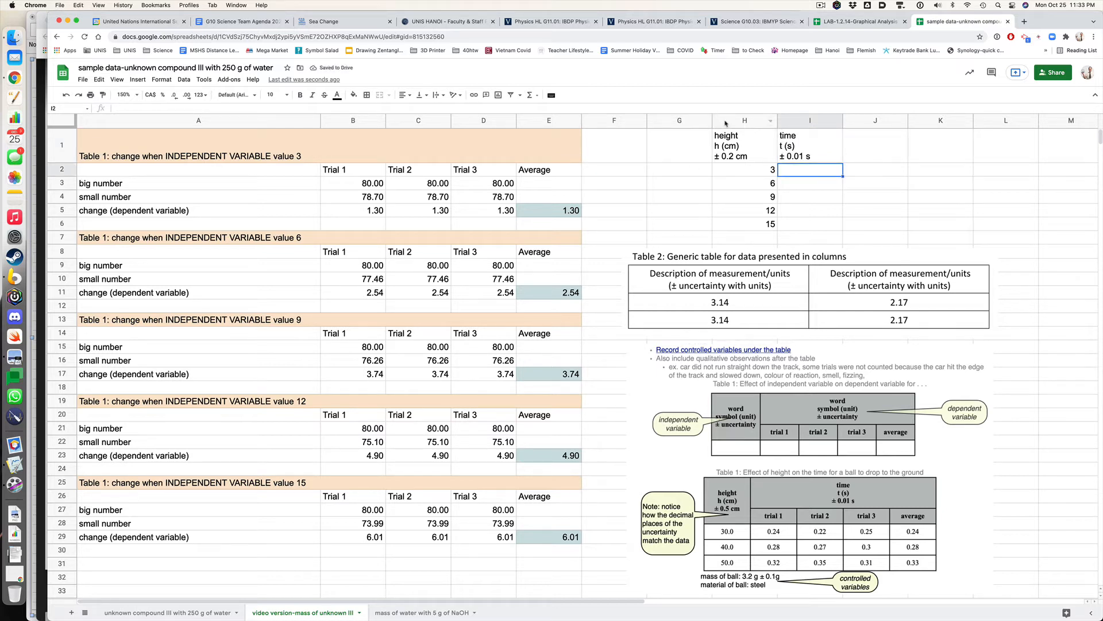
Centre the contents of columns H and I horizontally
{"action": "left_click", "coordinate": [745, 120]}
{"action": "left_click", "coordinate": [802, 122], "text": "shift"}
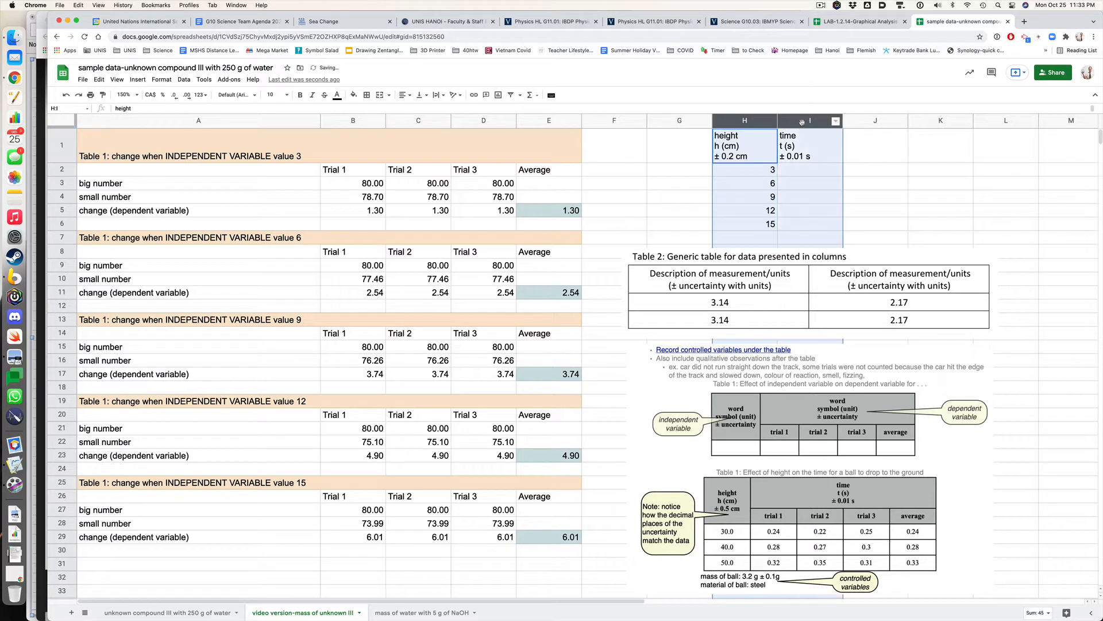
{"action": "left_click", "coordinate": [403, 95]}
{"action": "left_click", "coordinate": [411, 106]}
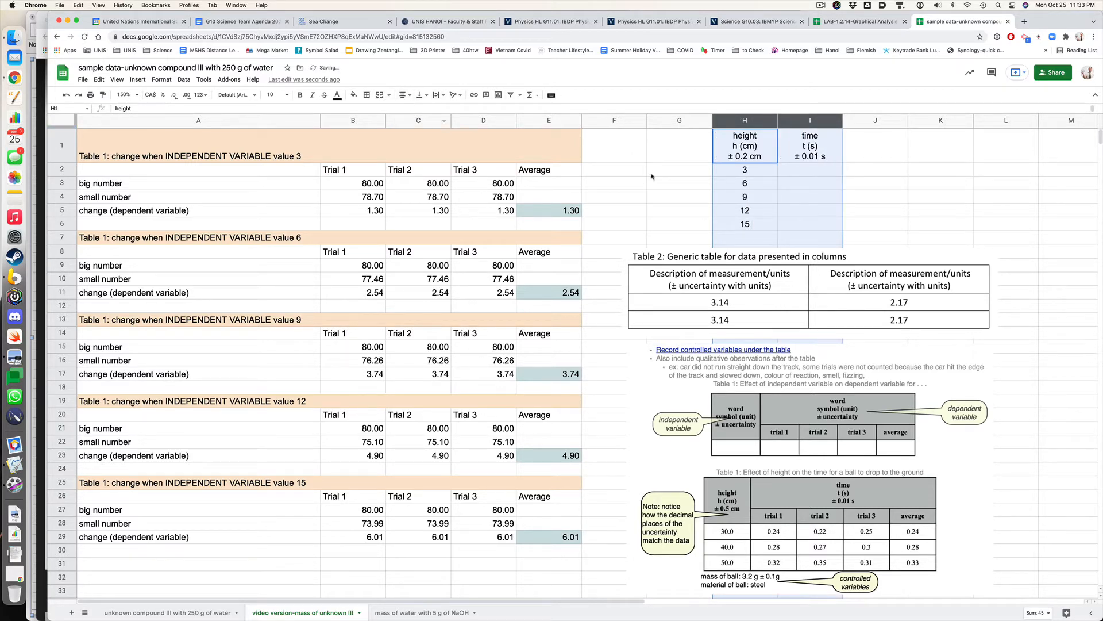
{"action": "left_click", "coordinate": [786, 184]}
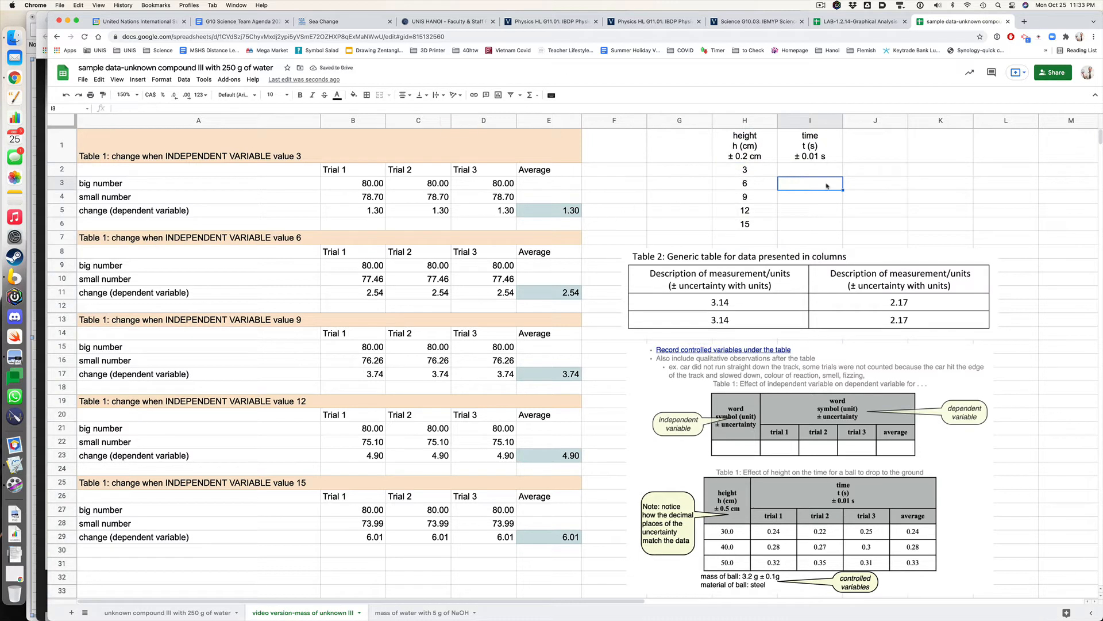
Enter the averages 1.3, 2.54, 3.74, 4.90 and 6.01 in cells I2 to I6 under the time header
{"action": "left_click", "coordinate": [834, 174]}
{"action": "type", "text": "1.3"}
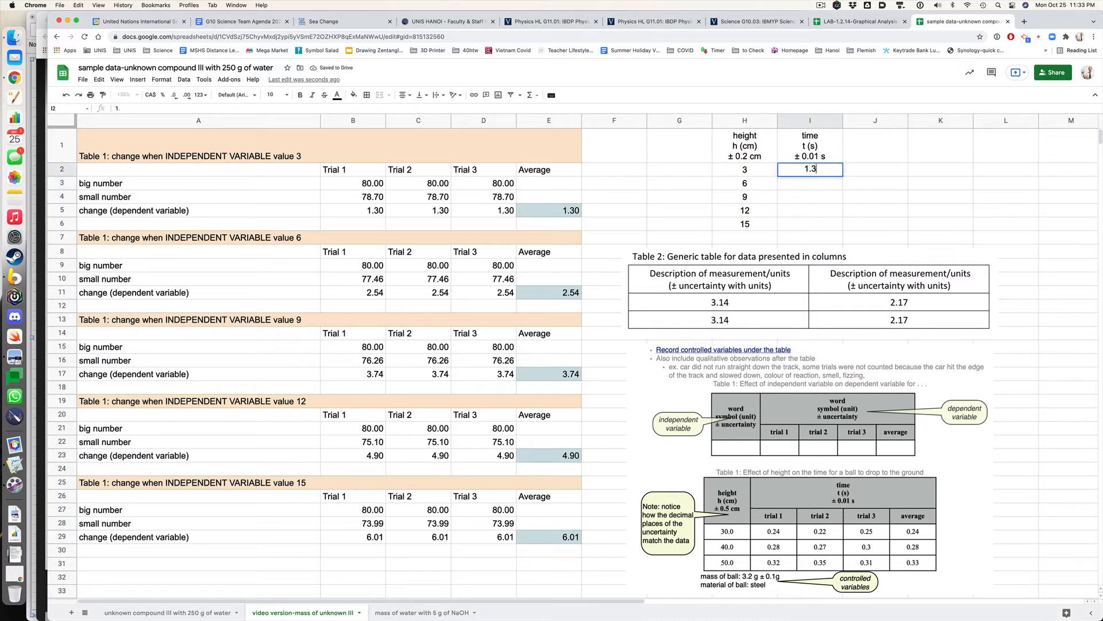
{"action": "key", "text": "Return"}
{"action": "type", "text": "2.54"}
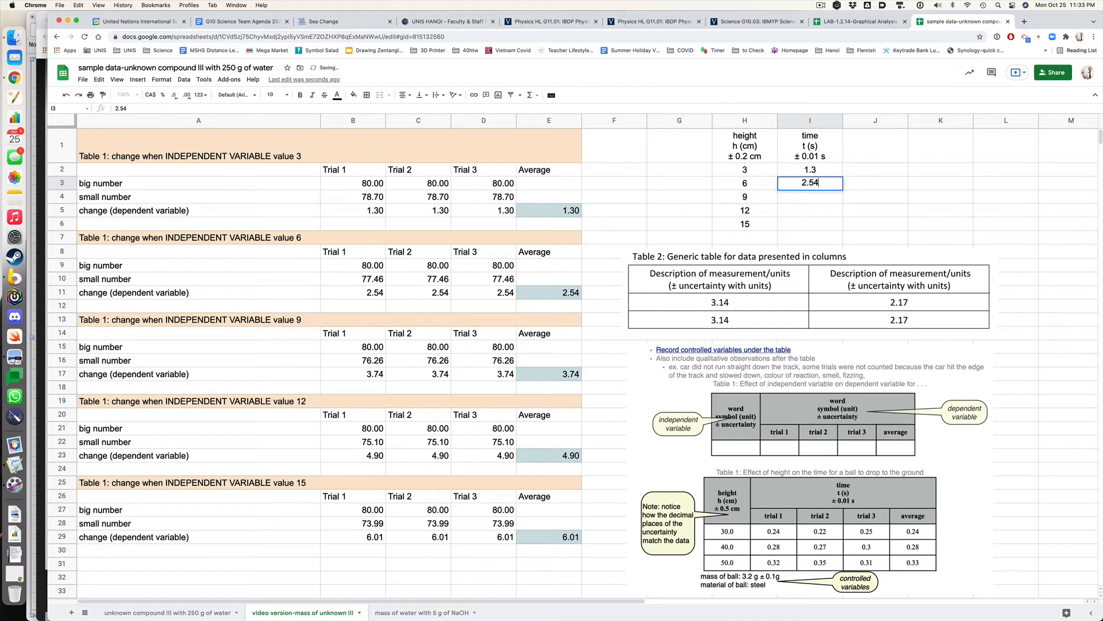
{"action": "key", "text": "Return"}
{"action": "type", "text": "3.74"}
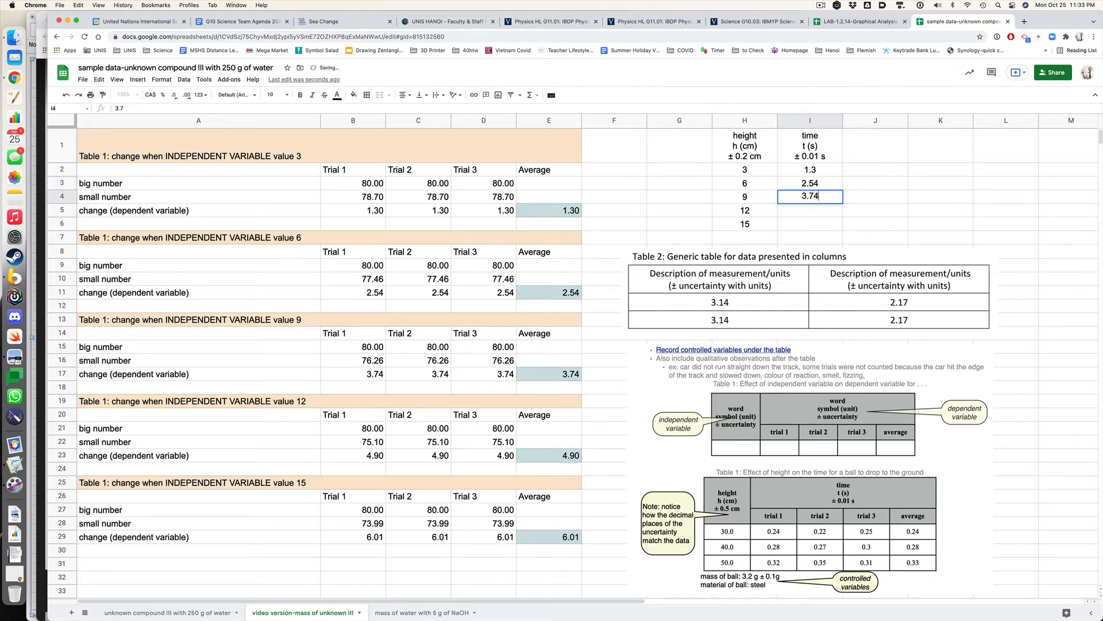
{"action": "key", "text": "Return"}
{"action": "type", "text": "4.90"}
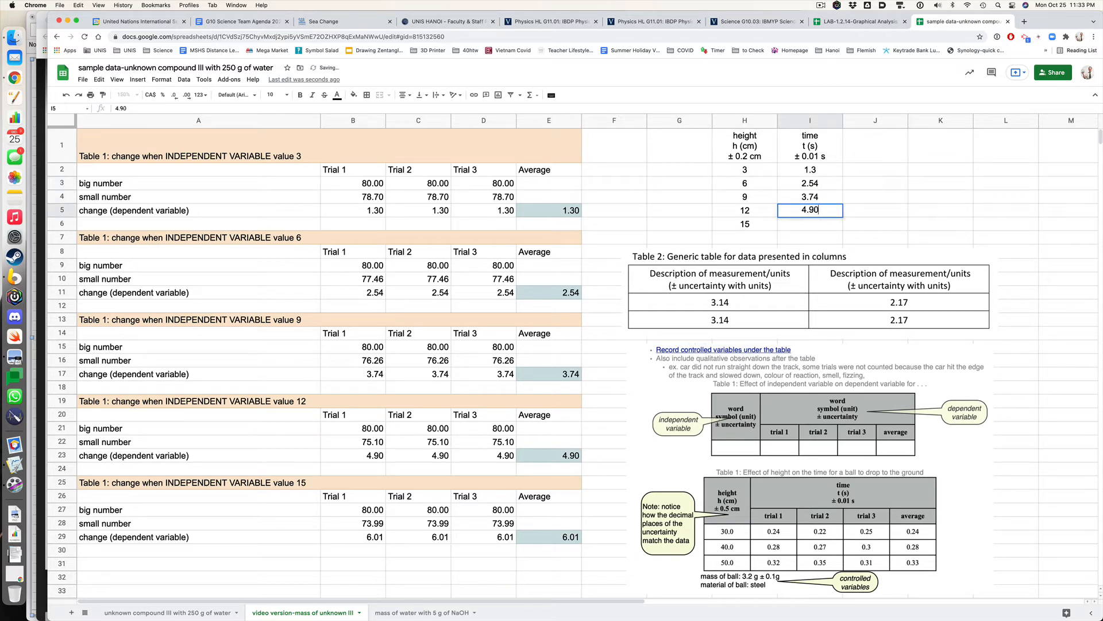
{"action": "key", "text": "Return"}
{"action": "type", "text": "6.01"}
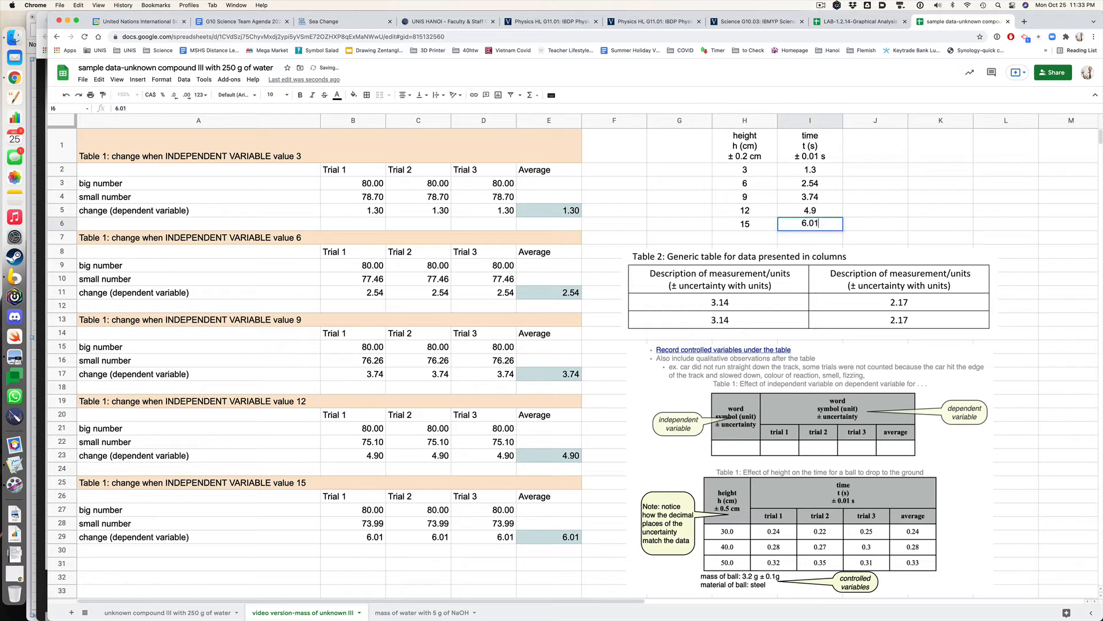
Format the time values in I2 to I6 to show two decimal places
{"action": "key", "text": "Return"}
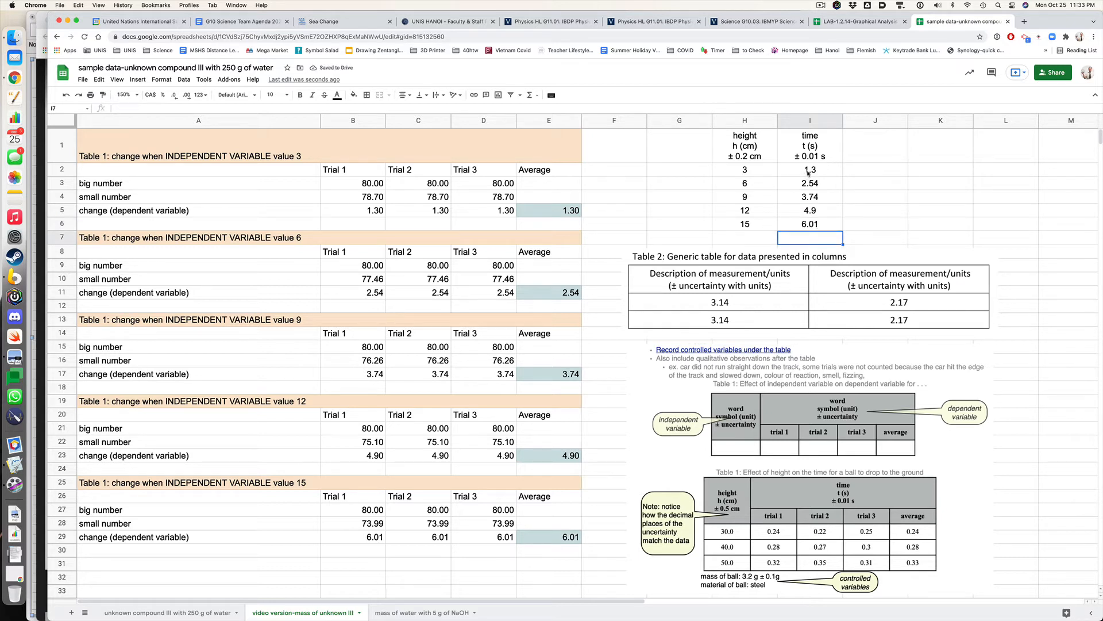
{"action": "left_click_drag", "start_coordinate": [809, 173], "coordinate": [814, 224]}
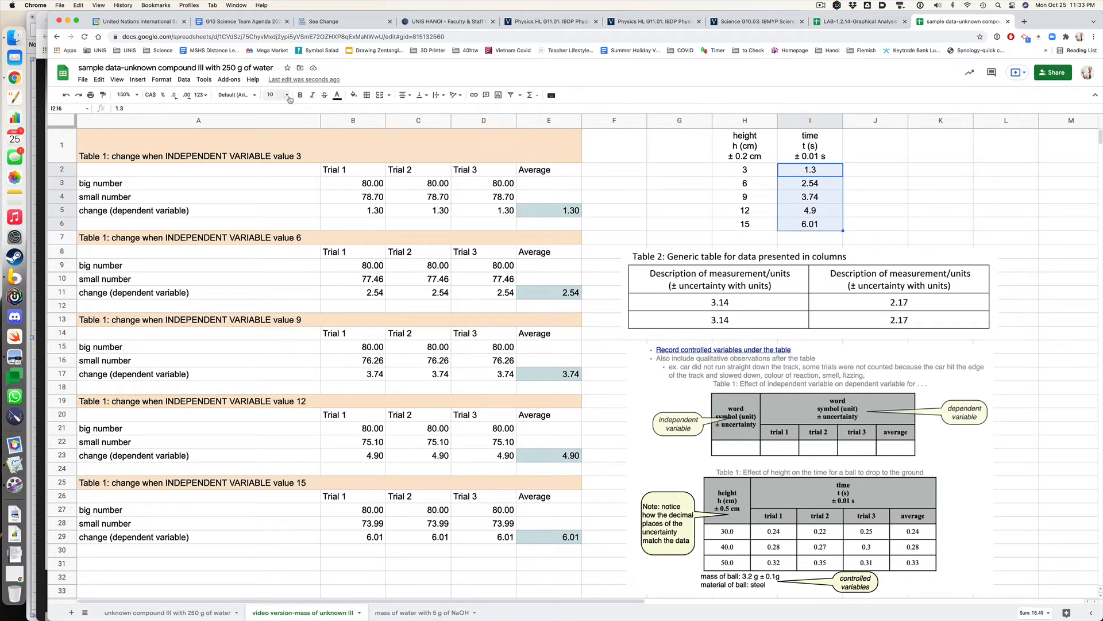
{"action": "left_click", "coordinate": [187, 96]}
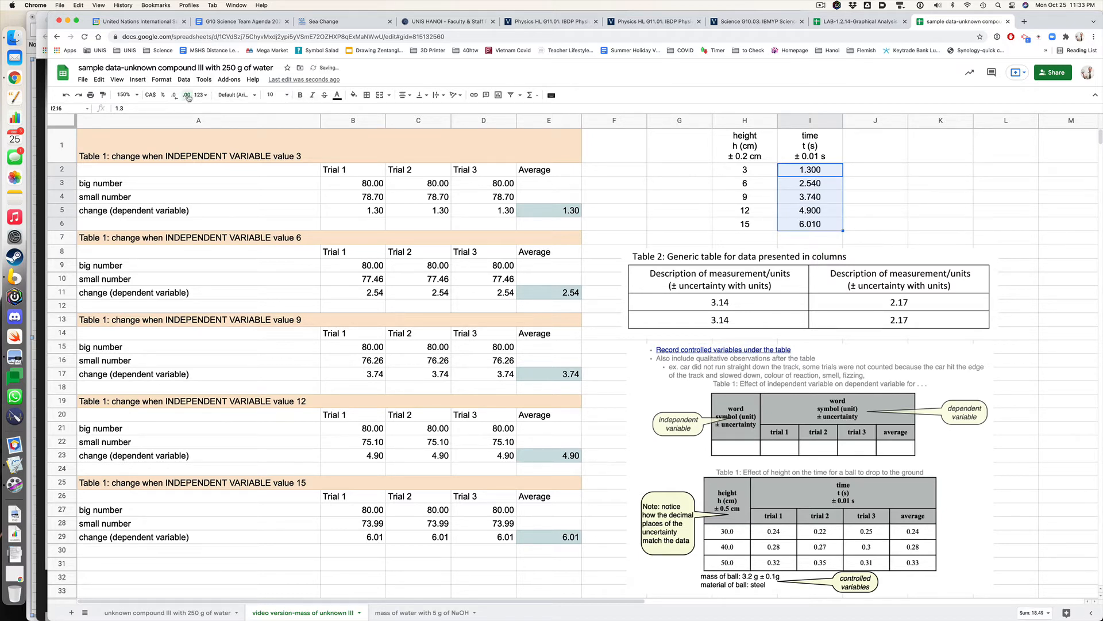
{"action": "left_click", "coordinate": [187, 96]}
{"action": "left_click", "coordinate": [174, 96]}
{"action": "left_click", "coordinate": [174, 96]}
{"action": "left_click", "coordinate": [174, 96]}
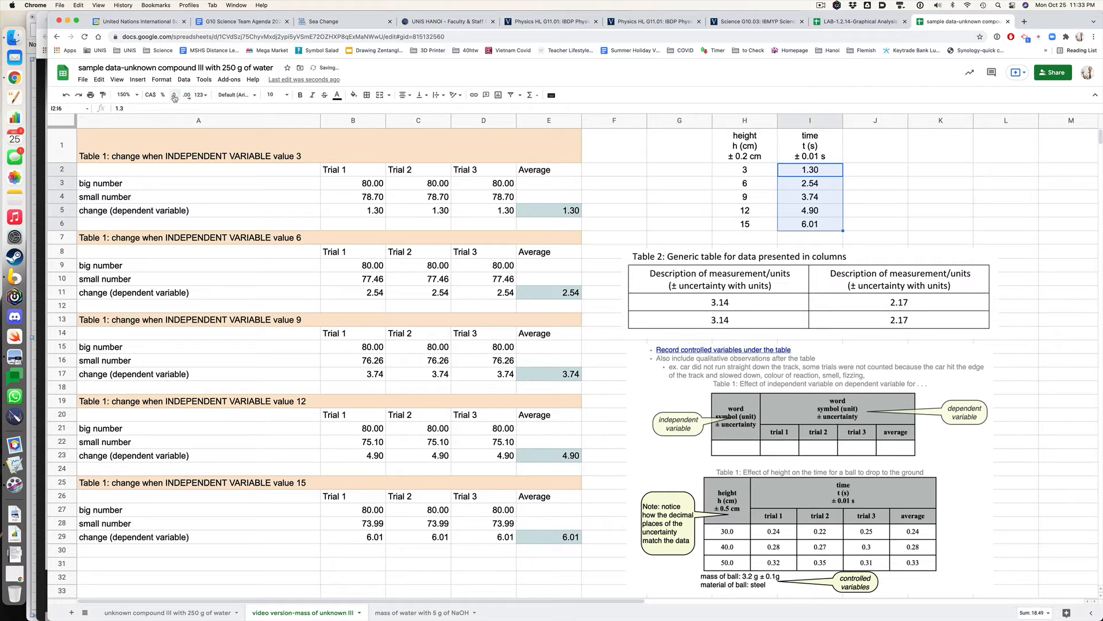
Format the height values in H2 to H6 to show one decimal place
{"action": "left_click", "coordinate": [745, 172]}
{"action": "left_click_drag", "start_coordinate": [743, 178], "coordinate": [745, 224]}
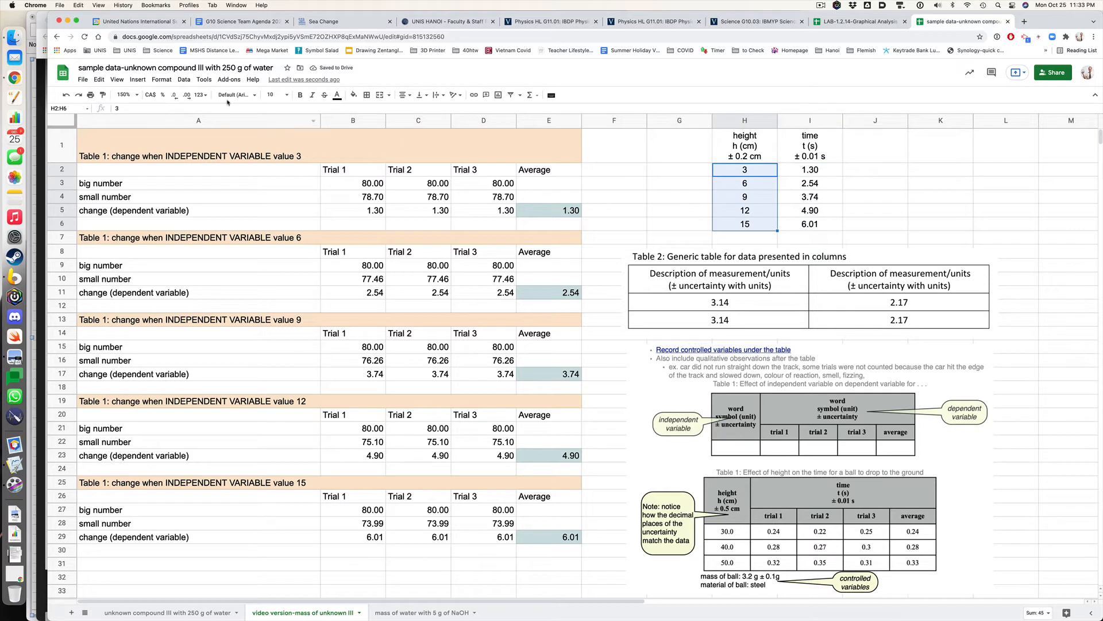
{"action": "left_click", "coordinate": [187, 95]}
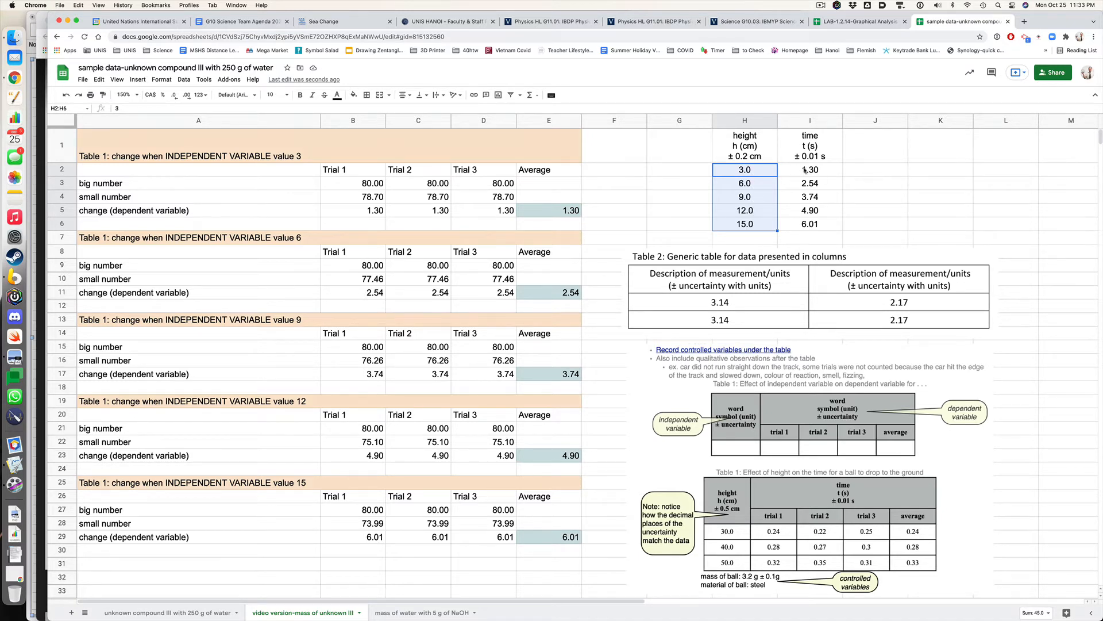
{"action": "left_click", "coordinate": [856, 211]}
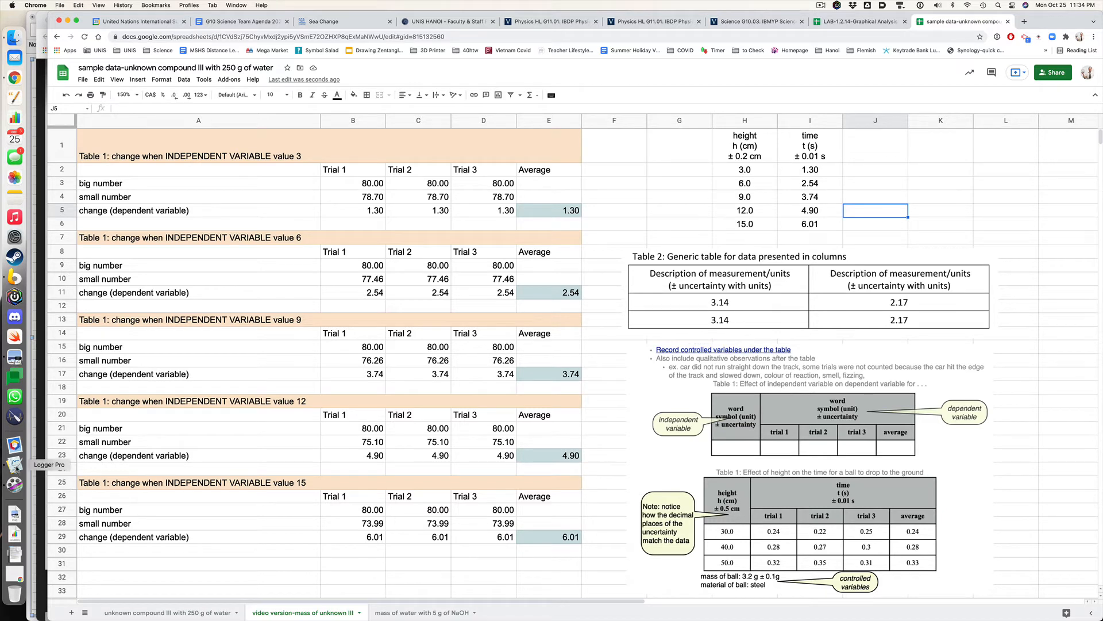
Copy the height and time values in H2 to I6 without their headers, and switch to Logger Pro
{"action": "left_click_drag", "start_coordinate": [746, 172], "coordinate": [799, 223]}
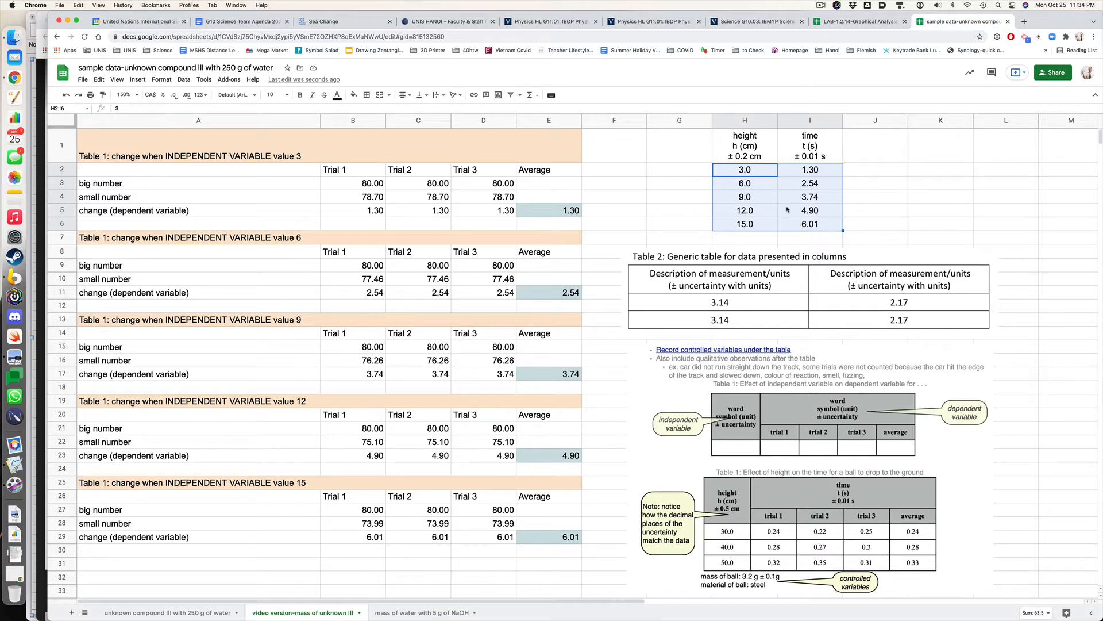
{"action": "key", "text": "super+c"}
{"action": "right_click", "coordinate": [666, 185]}
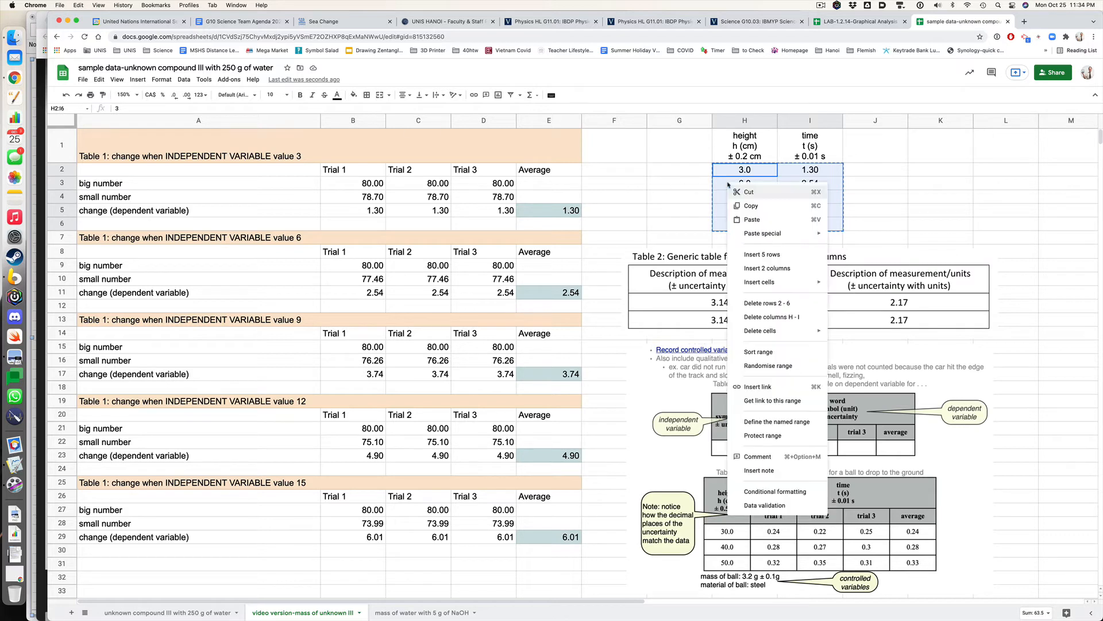
{"action": "left_click", "coordinate": [760, 205]}
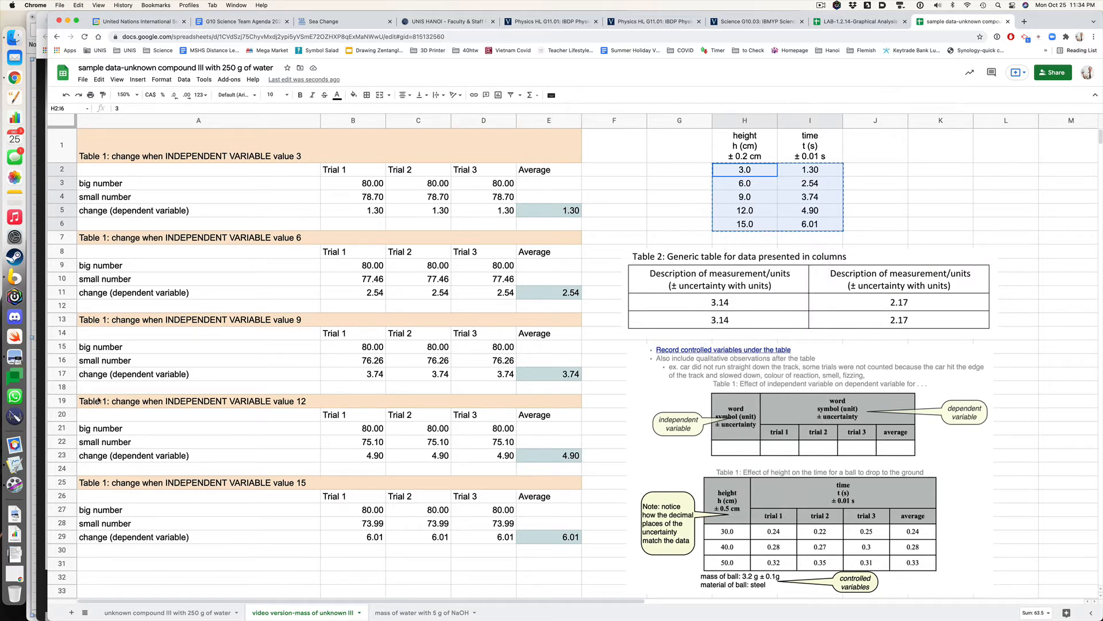
{"action": "left_click", "coordinate": [15, 465]}
Try to paste the copied values into the data table's first X cell, clearing the misplaced entry and undoing the paste
{"action": "left_click", "coordinate": [65, 93]}
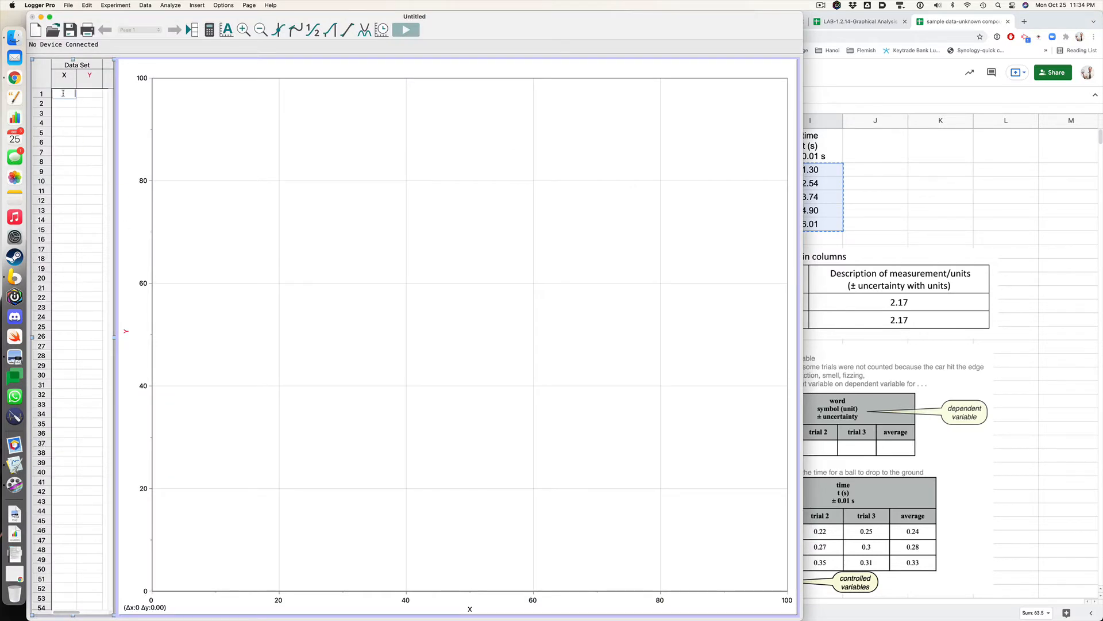
{"action": "right_click", "coordinate": [65, 93]}
{"action": "left_click", "coordinate": [72, 118]}
{"action": "right_click", "coordinate": [73, 128]}
{"action": "left_click", "coordinate": [67, 122]}
{"action": "left_click", "coordinate": [68, 113]}
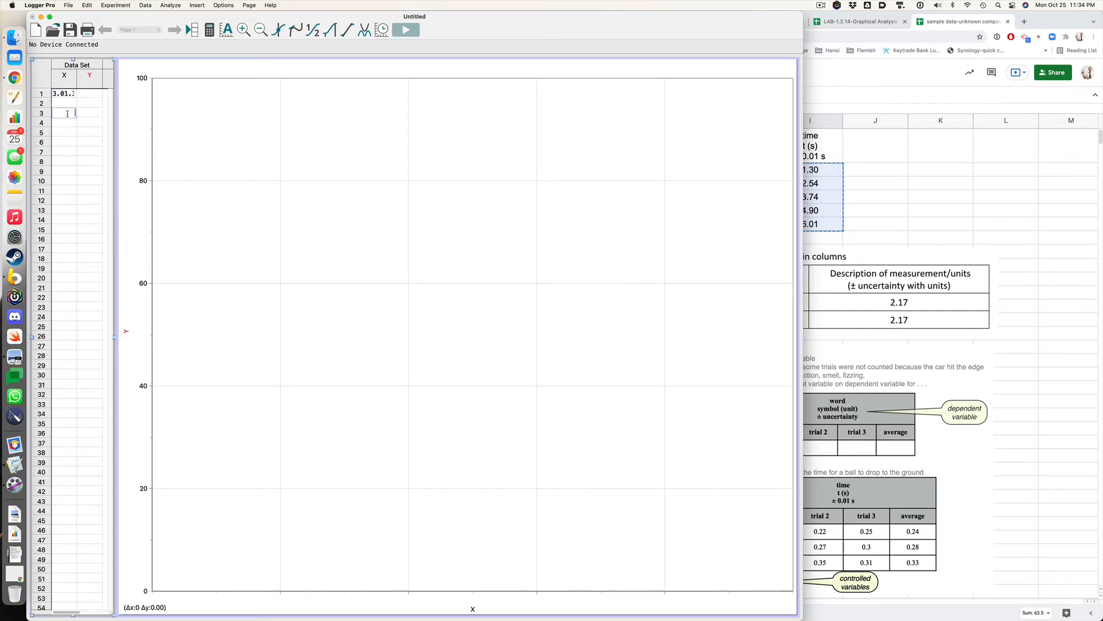
{"action": "left_click", "coordinate": [69, 94]}
{"action": "key", "text": "BackSpace"}
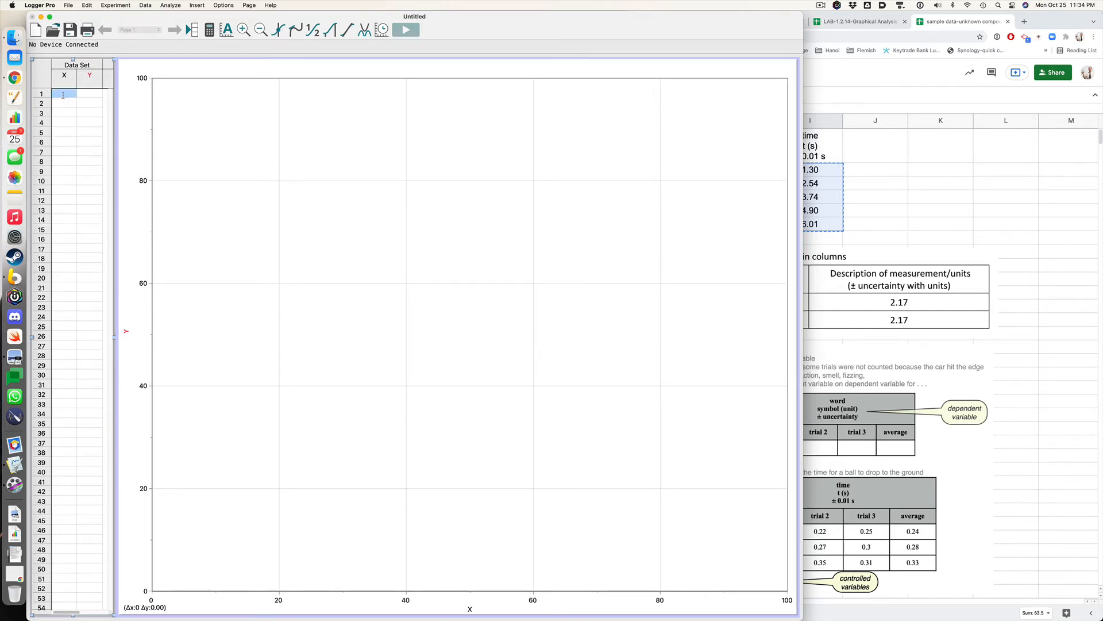
{"action": "key", "text": "super+v"}
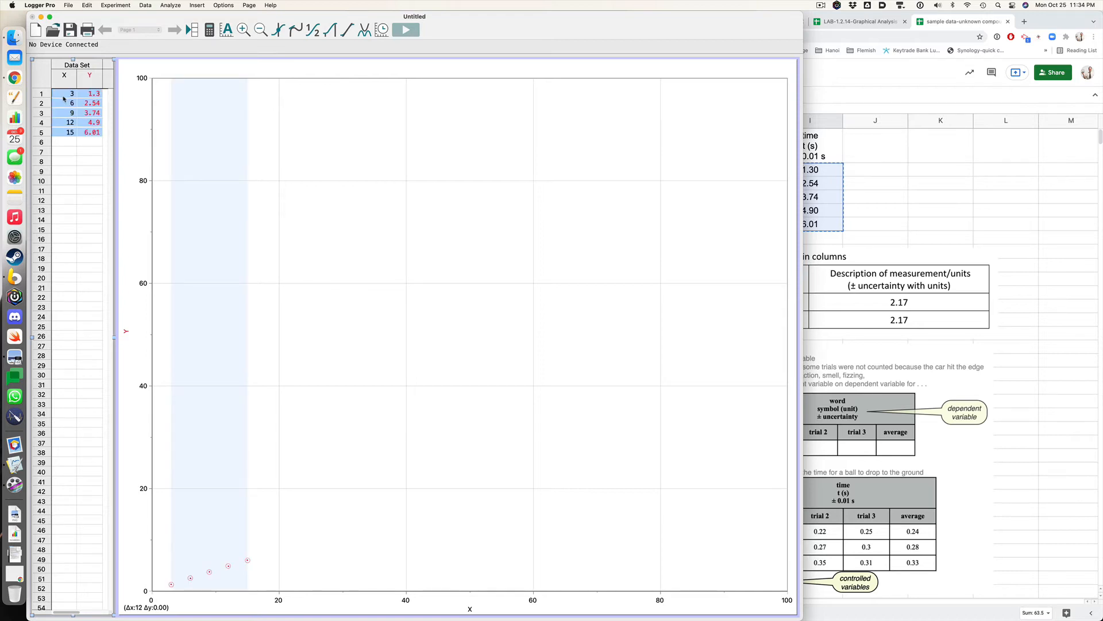
{"action": "key", "text": "super+z"}
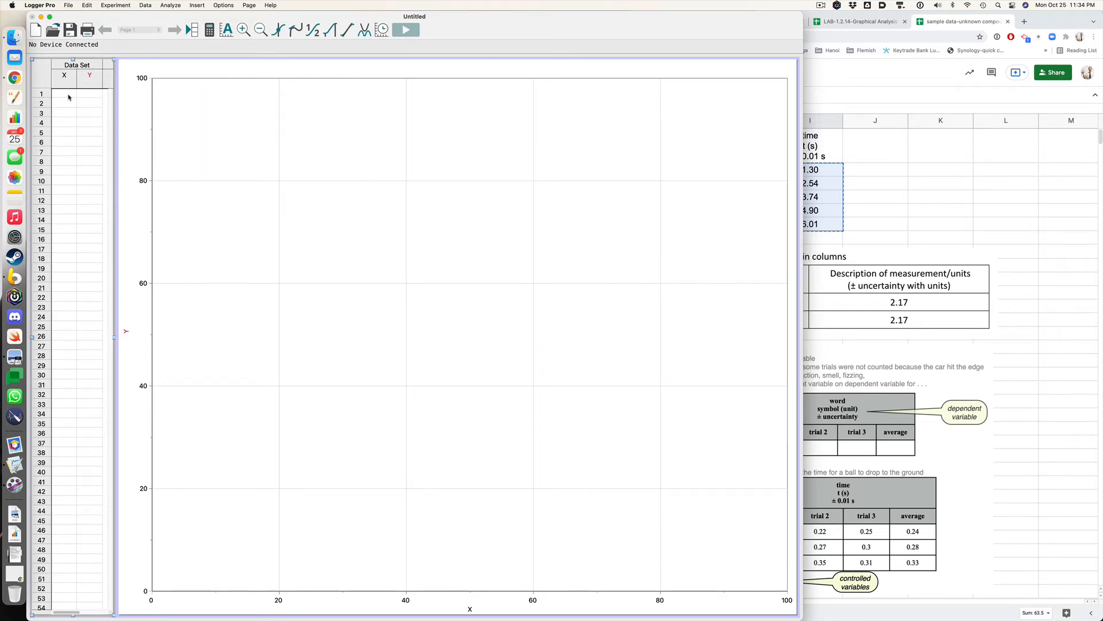
Paste the copied height and time values into the X and Y columns of the data table, starting in row 1
{"action": "left_click", "coordinate": [87, 5]}
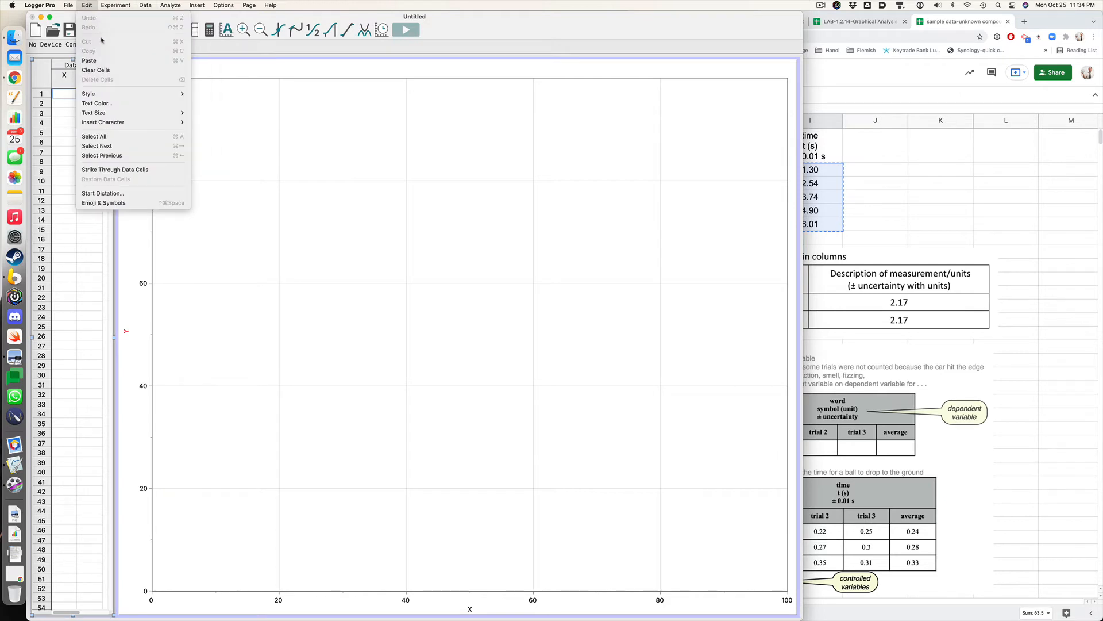
{"action": "left_click", "coordinate": [102, 60]}
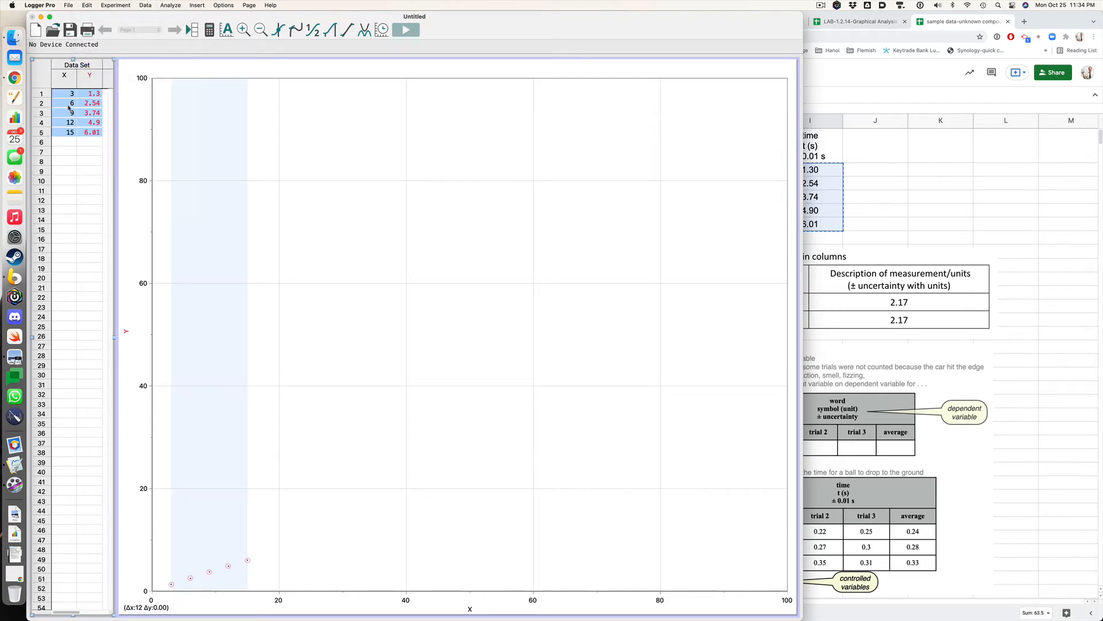
{"action": "left_click", "coordinate": [215, 118]}
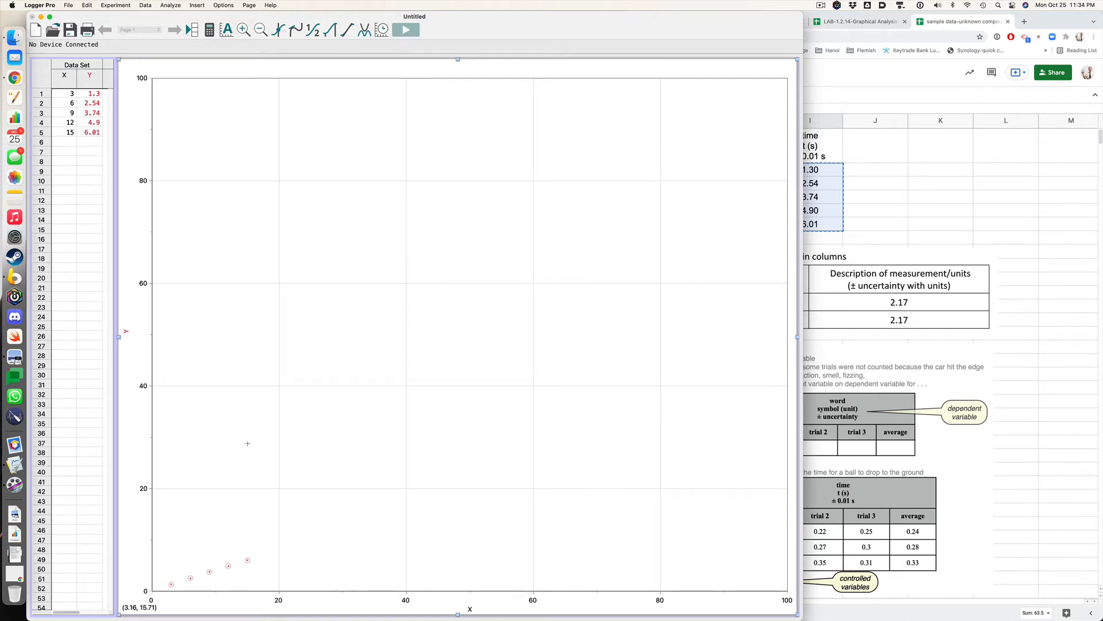
Autoscale the graph from 0 and narrow the Logger Pro window to uncover the spreadsheet's height and time table
{"action": "right_click", "coordinate": [404, 198]}
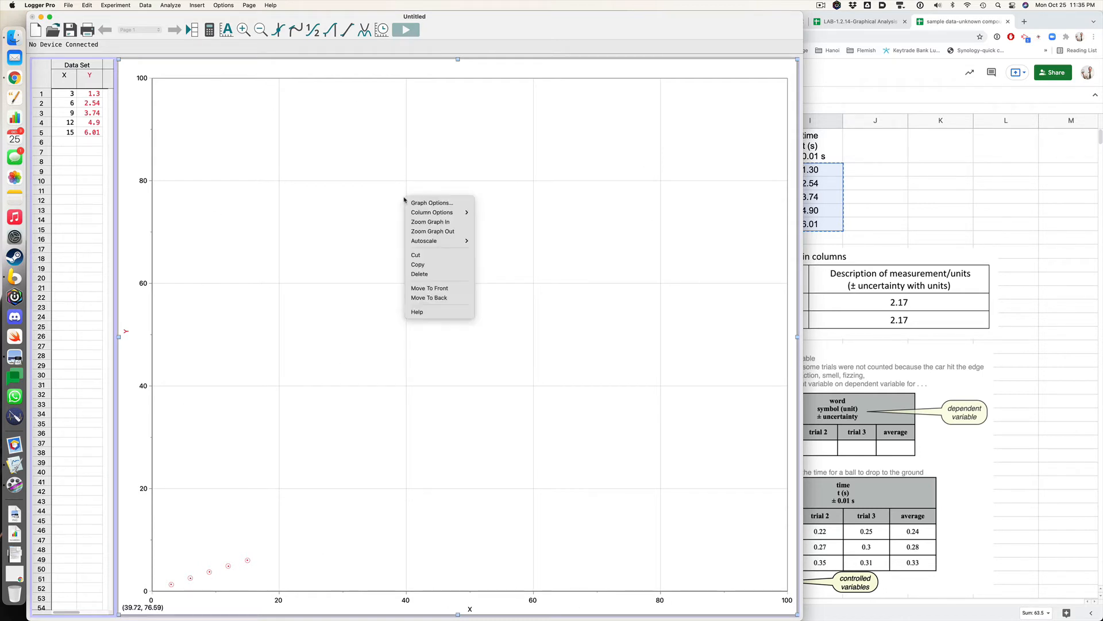
{"action": "mouse_move", "coordinate": [451, 240]}
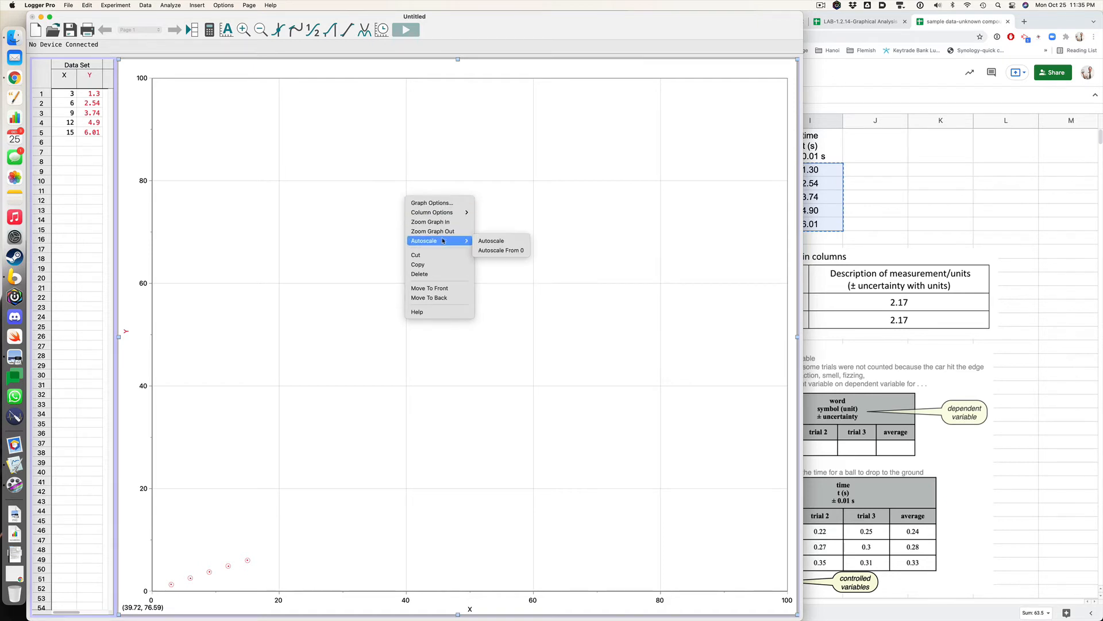
{"action": "left_click", "coordinate": [502, 251]}
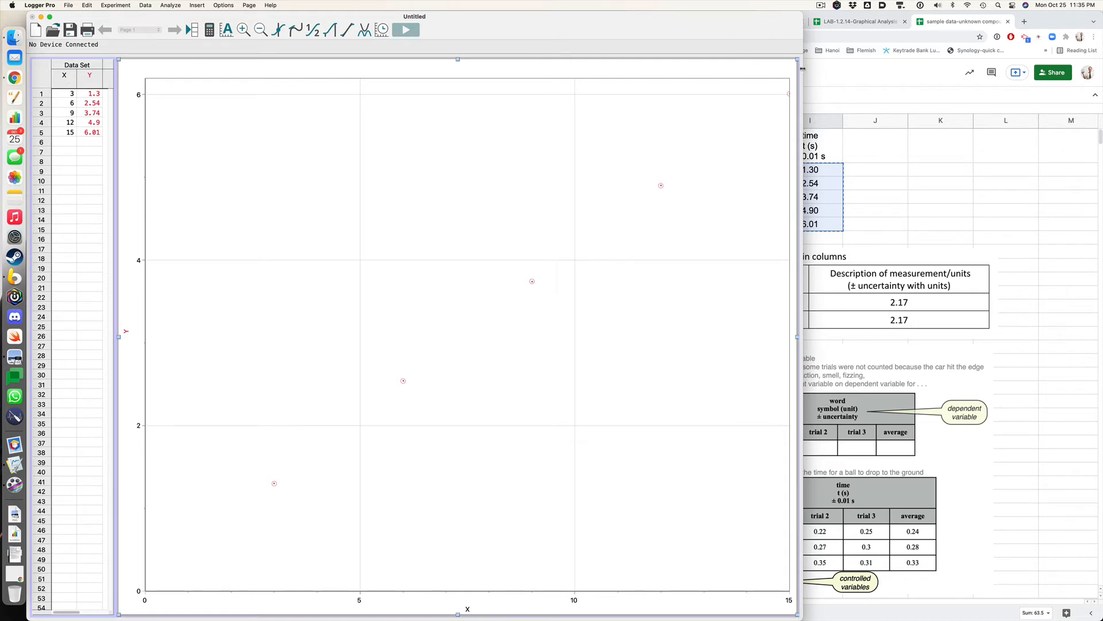
{"action": "left_click_drag", "start_coordinate": [803, 71], "coordinate": [706, 75]}
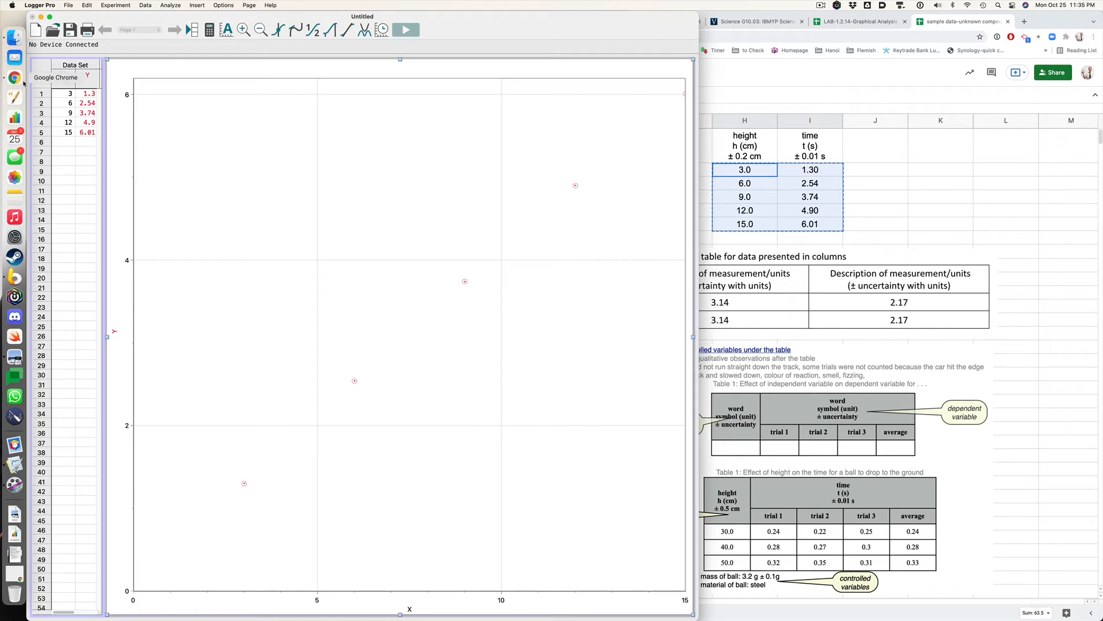
Name the X column "height" with short name "h" and units "cm"
{"action": "left_click", "coordinate": [64, 78]}
{"action": "double_click", "coordinate": [64, 78]}
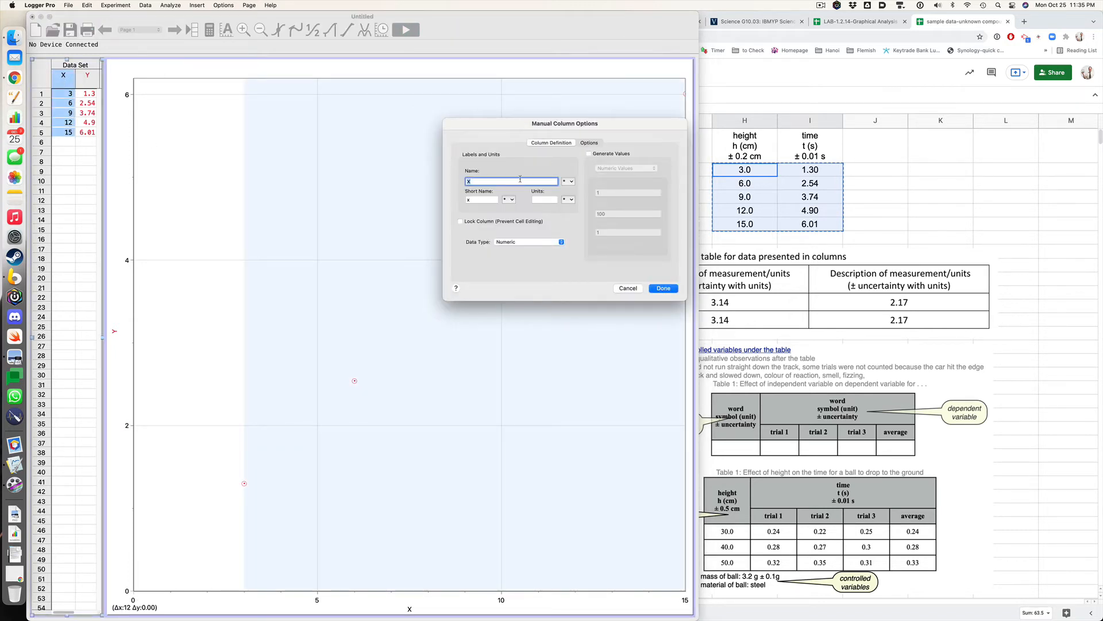
{"action": "type", "text": "height"}
{"action": "key", "text": "Tab"}
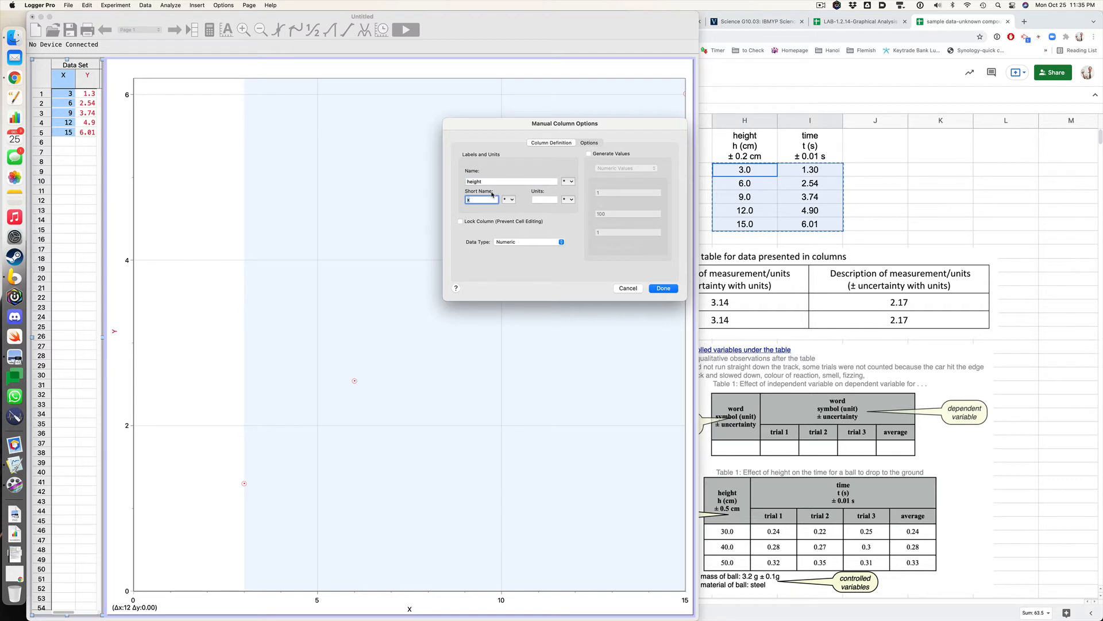
{"action": "type", "text": "h"}
{"action": "left_click", "coordinate": [537, 199]}
{"action": "type", "text": "cm"}
Turn on error bar calculations for the height column with a fixed error constant of 0.2, and apply the column options
{"action": "left_click", "coordinate": [592, 143]}
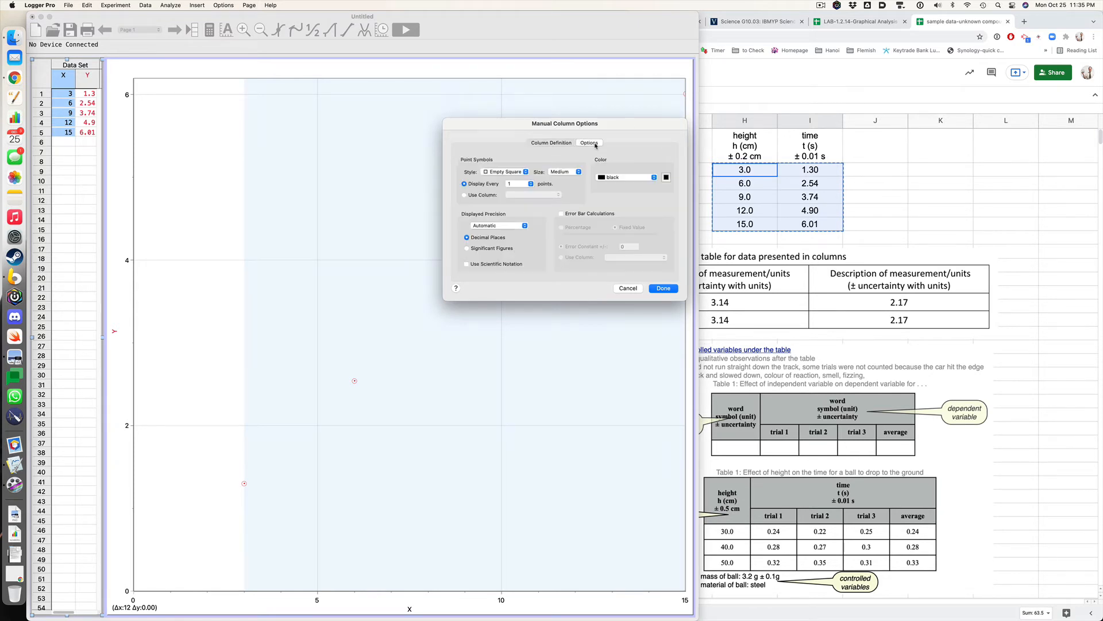
{"action": "left_click", "coordinate": [594, 215]}
{"action": "left_click", "coordinate": [629, 247]}
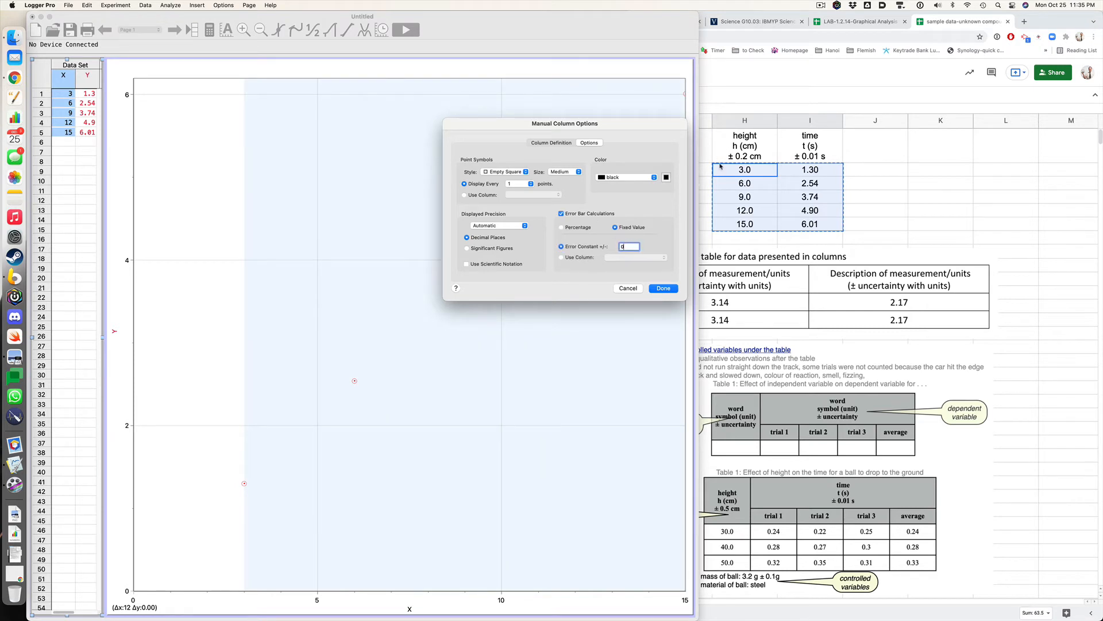
{"action": "key", "text": "Return"}
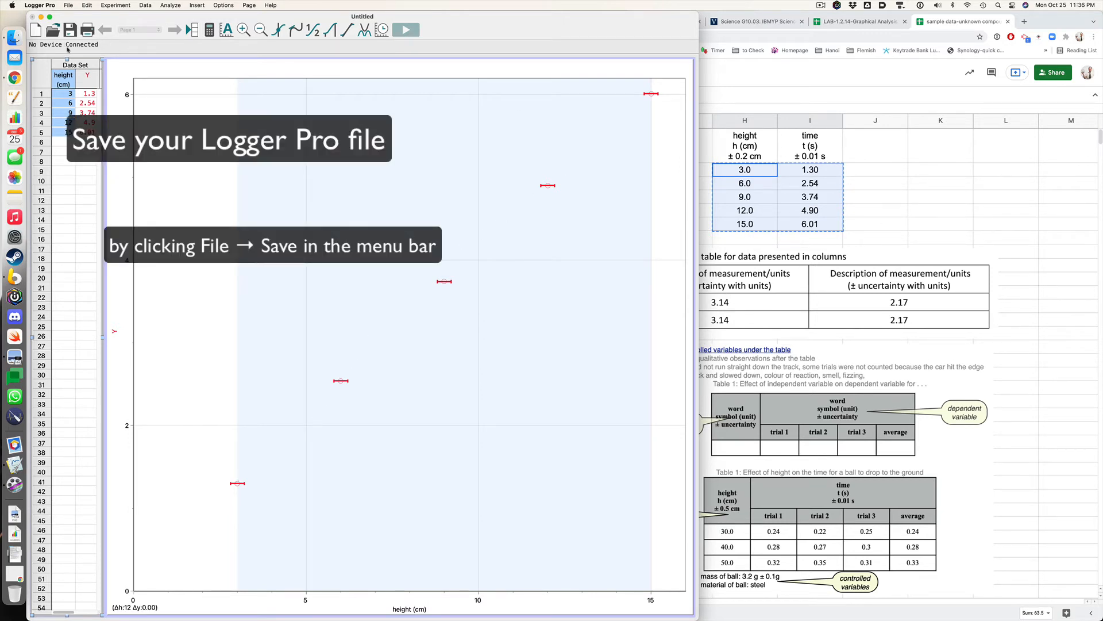
Name the Y column "time" with short name "t" and units "s", and apply the column options
{"action": "double_click", "coordinate": [87, 75]}
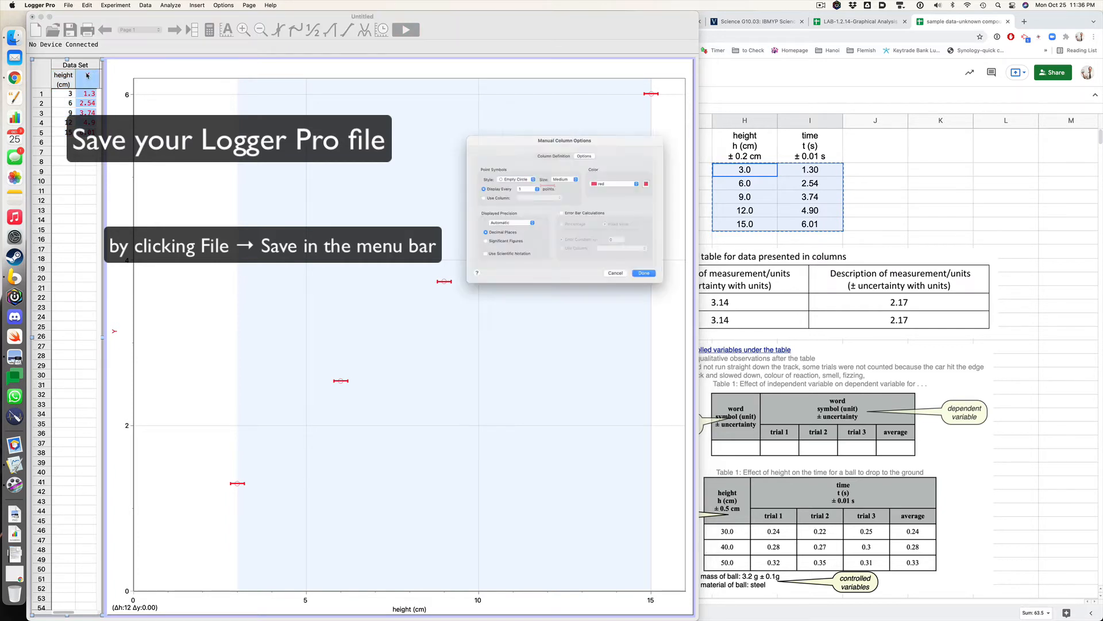
{"action": "left_click", "coordinate": [534, 143]}
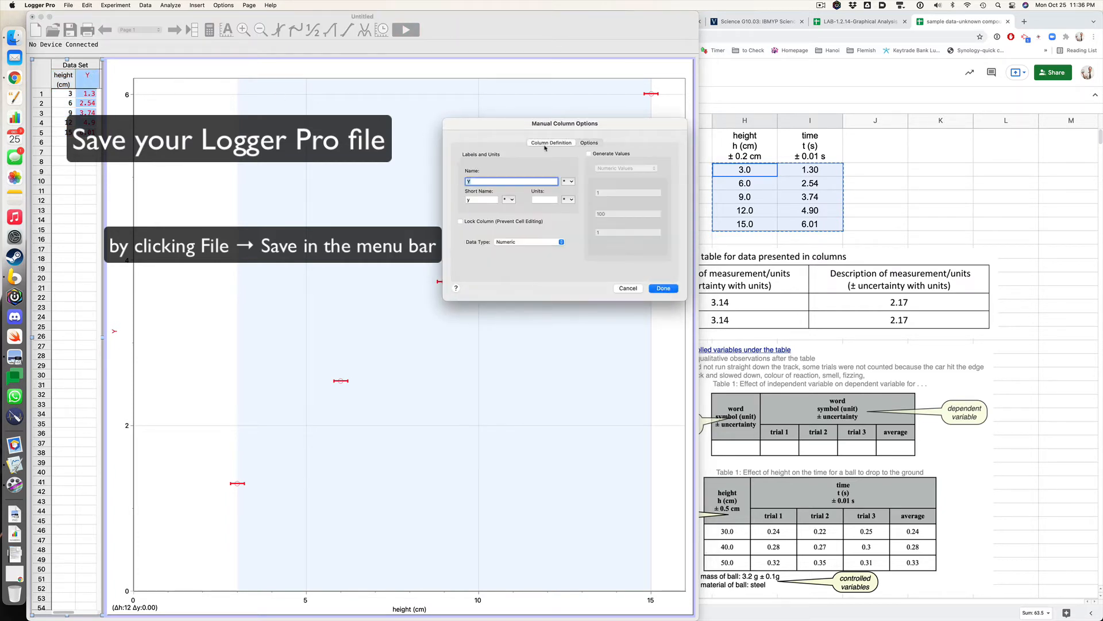
{"action": "type", "text": "time"}
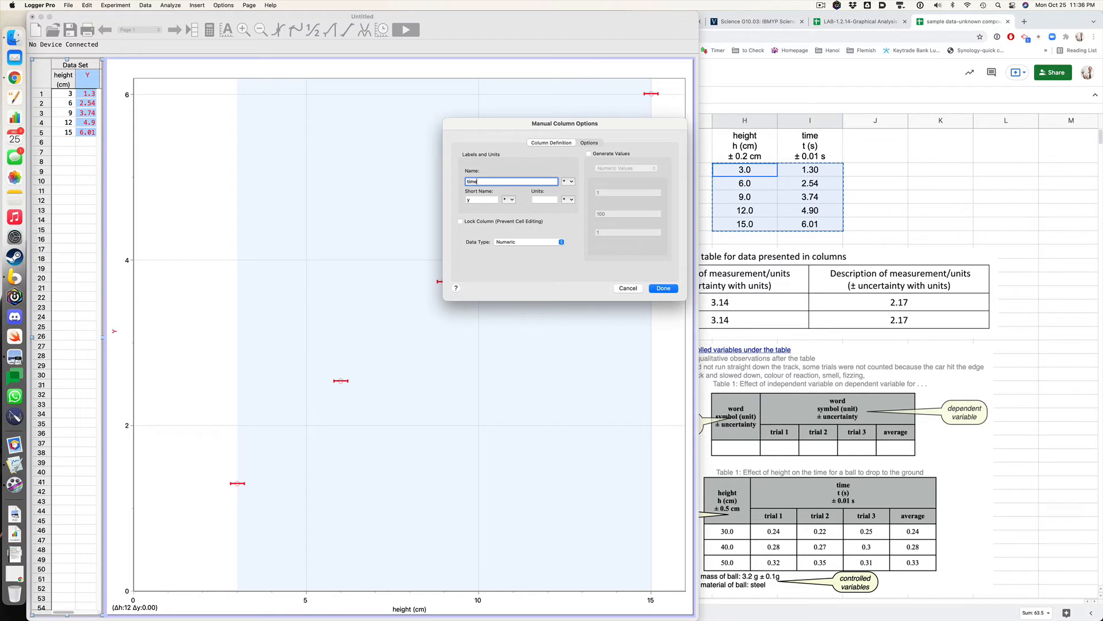
{"action": "key", "text": "Tab"}
{"action": "type", "text": "t"}
{"action": "key", "text": "Tab"}
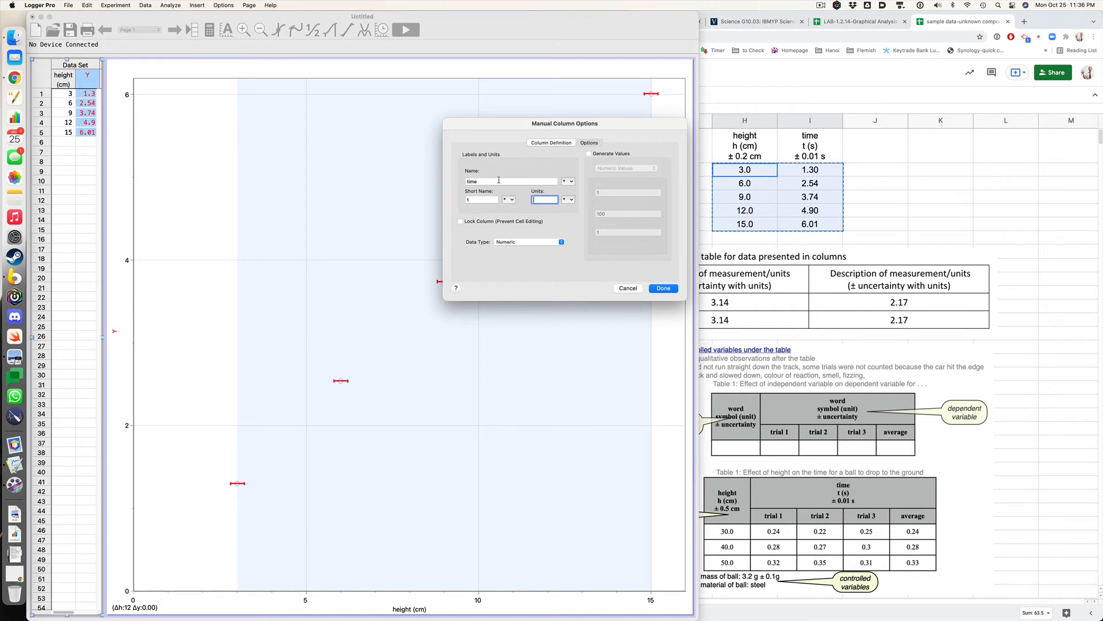
{"action": "left_click", "coordinate": [568, 199]}
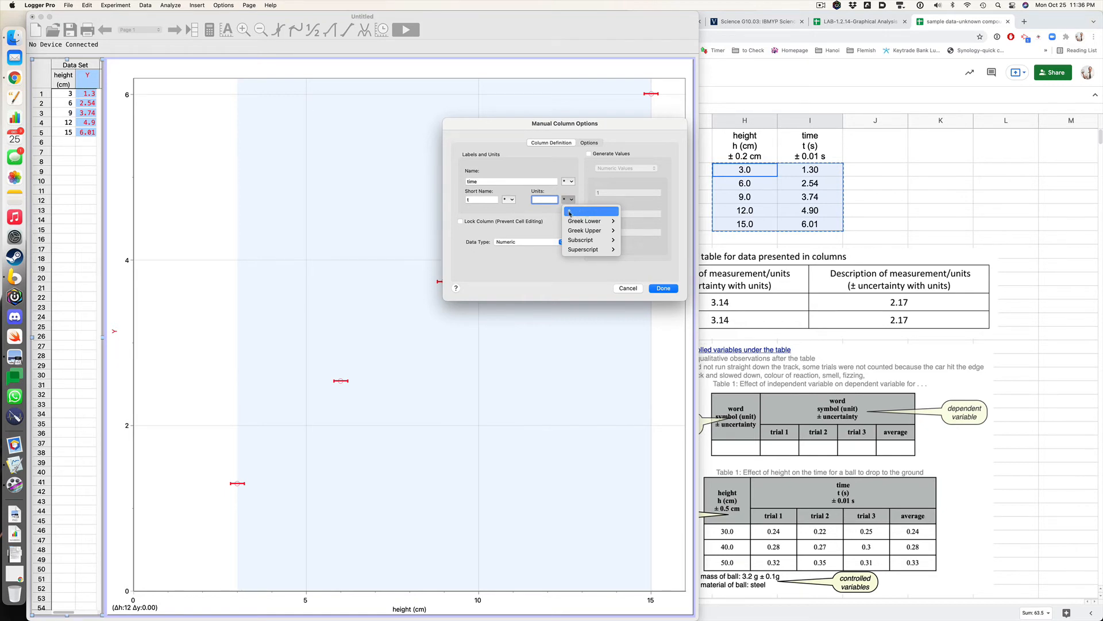
{"action": "left_click", "coordinate": [568, 213]}
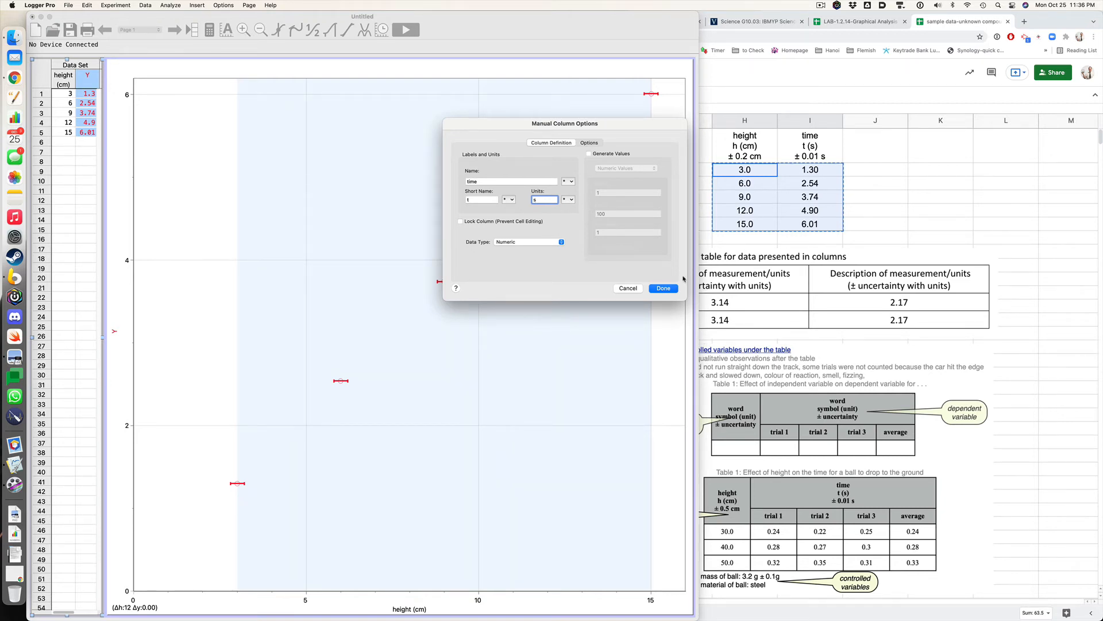
{"action": "left_click", "coordinate": [664, 288]}
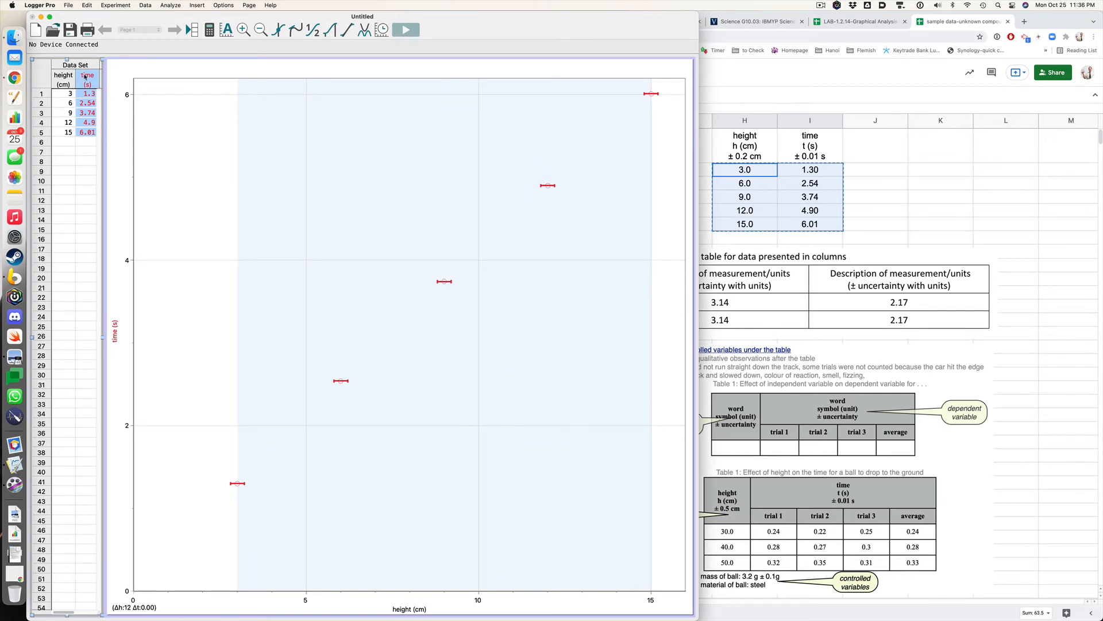
{"action": "left_click", "coordinate": [121, 82]}
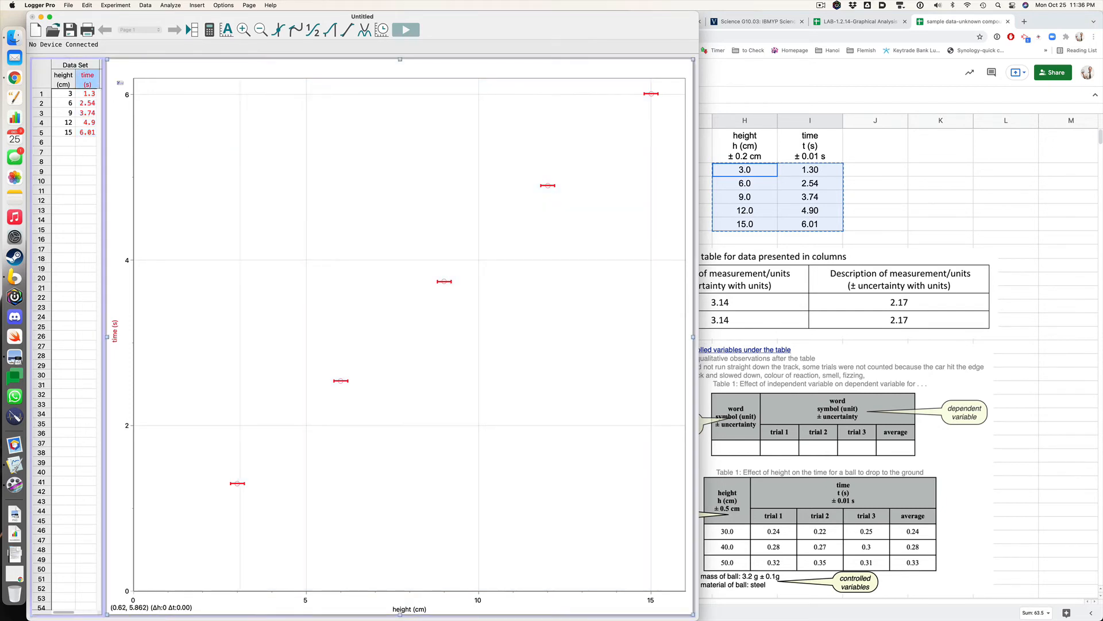
Turn on error bar calculations for the time column with a fixed error constant of 0.01, and apply the column options
{"action": "left_click", "coordinate": [87, 76]}
{"action": "double_click", "coordinate": [87, 75]}
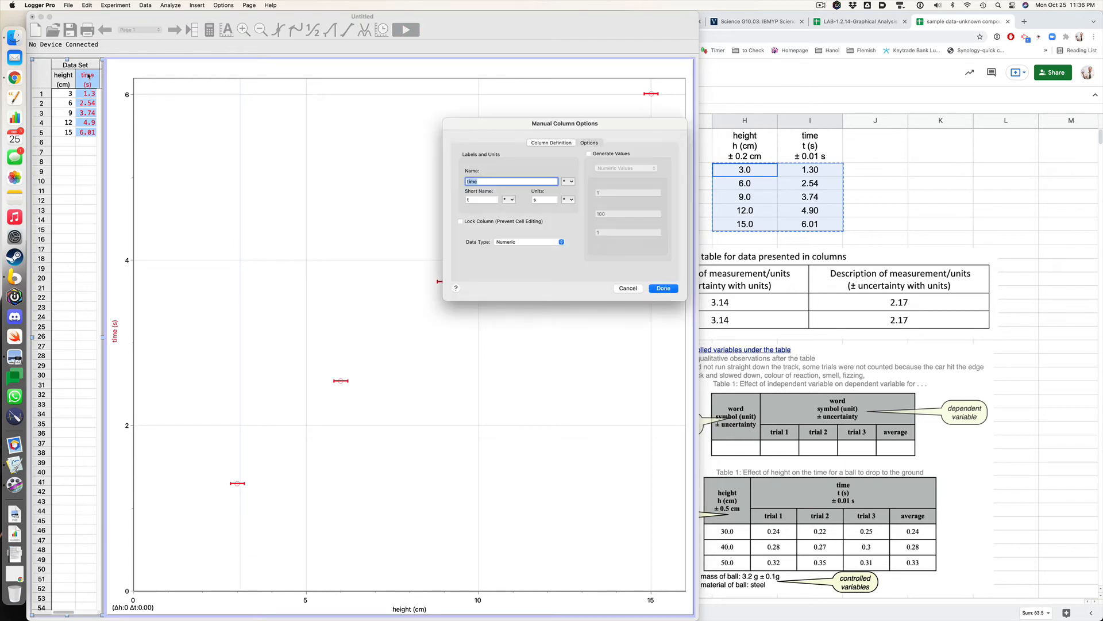
{"action": "left_click", "coordinate": [595, 144]}
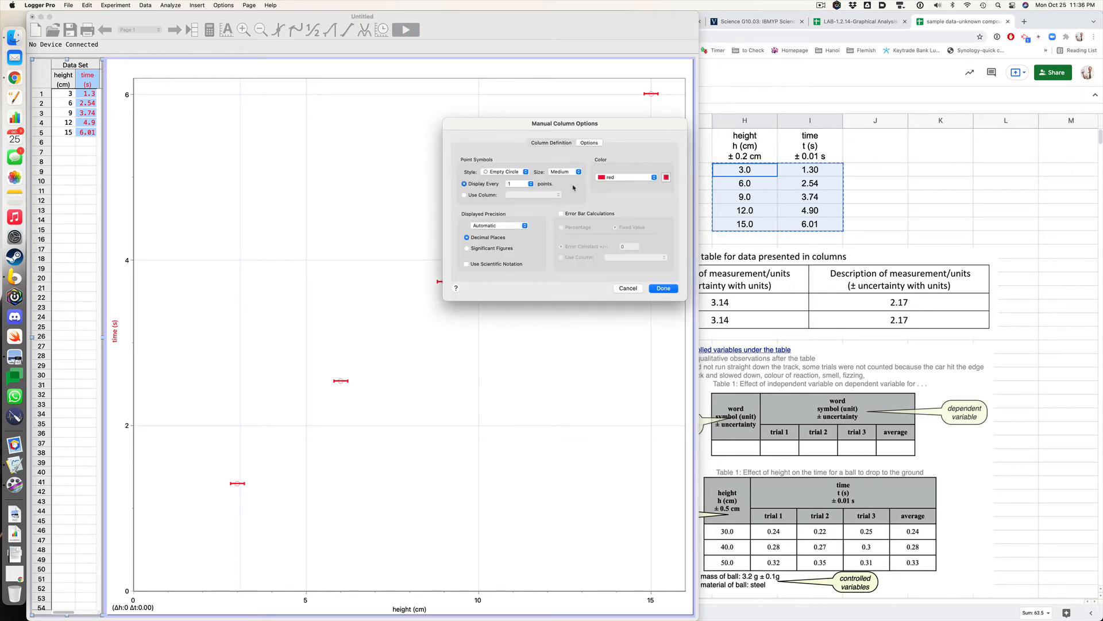
{"action": "left_click", "coordinate": [578, 213]}
{"action": "left_click", "coordinate": [633, 247]}
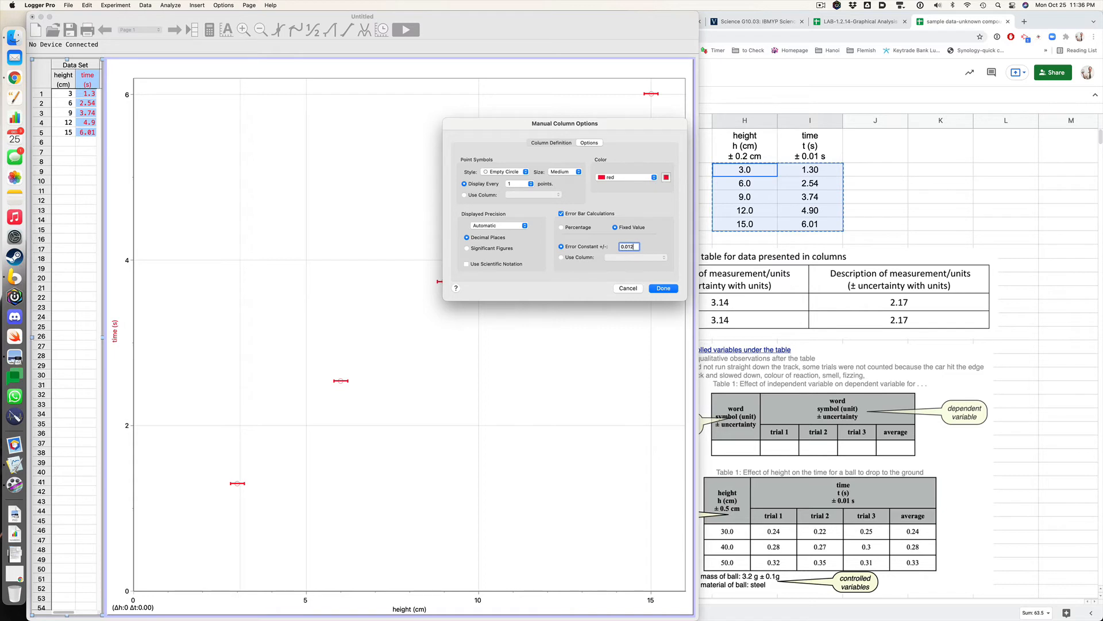
{"action": "type", "text": ".01"}
{"action": "left_click", "coordinate": [662, 288]}
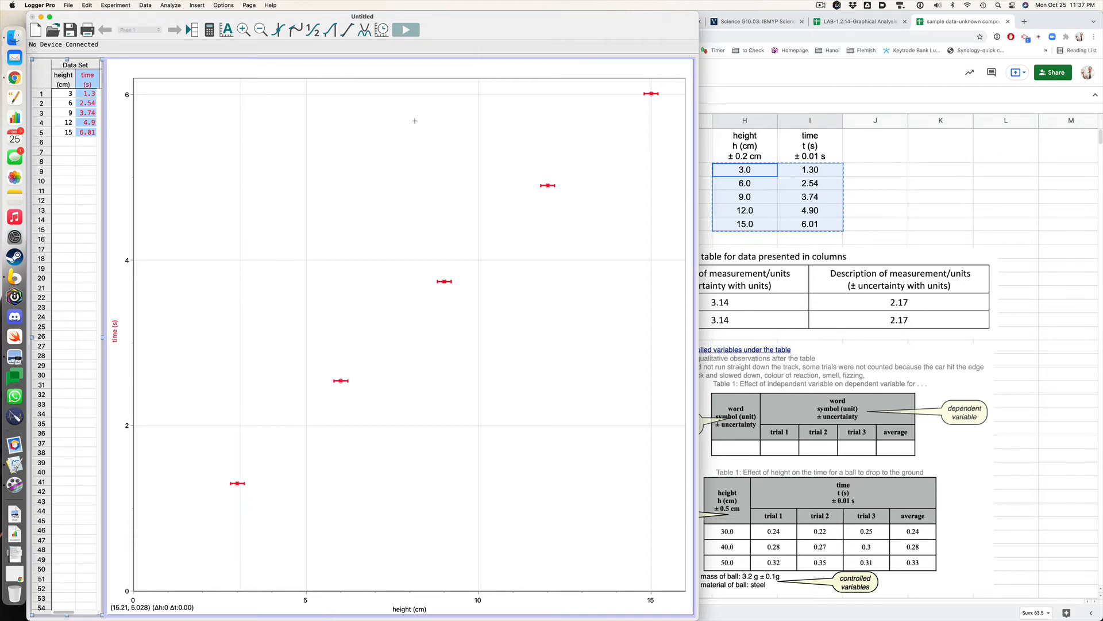
Try to apply a linear fit to the plotted points with time cells still selected, and close the fit box
{"action": "left_click", "coordinate": [349, 32]}
{"action": "left_click", "coordinate": [346, 32]}
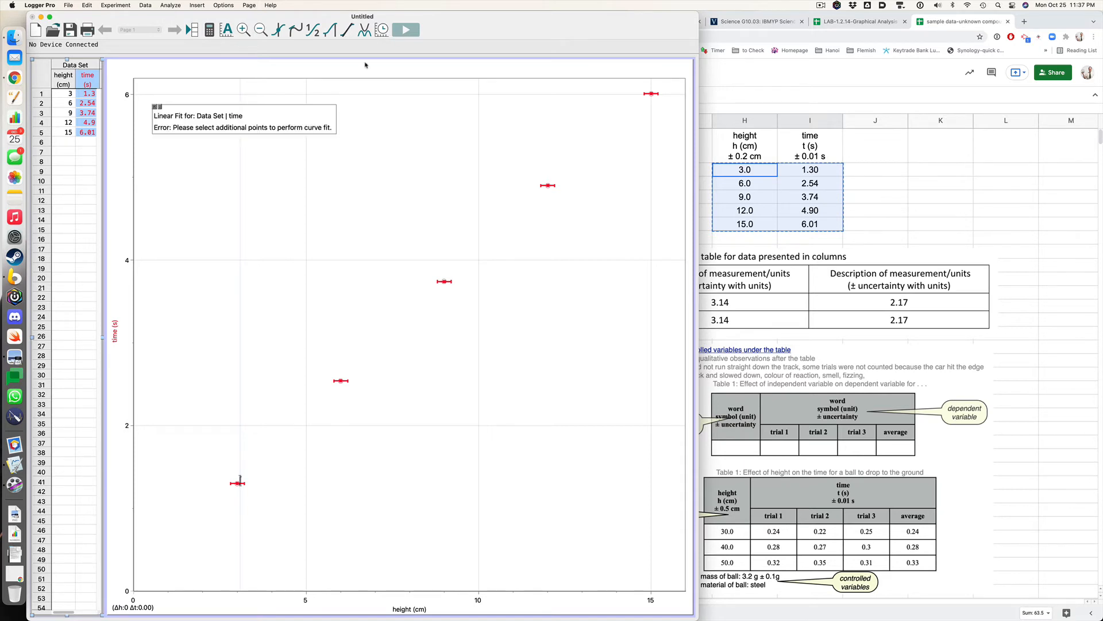
{"action": "left_click", "coordinate": [179, 131]}
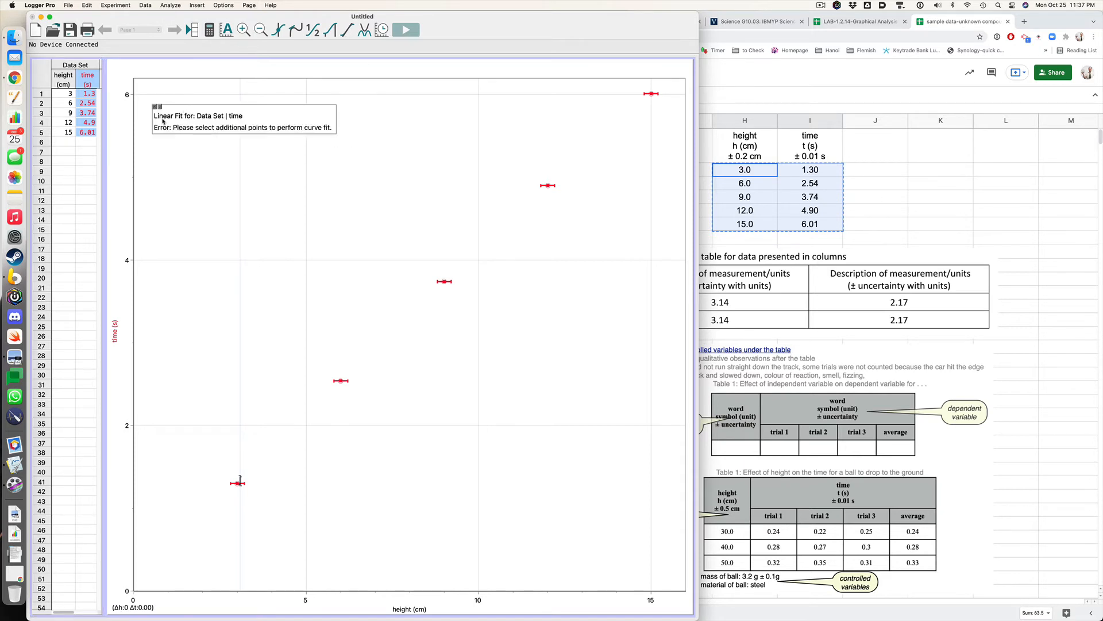
{"action": "left_click", "coordinate": [154, 107]}
{"action": "left_click", "coordinate": [237, 139]}
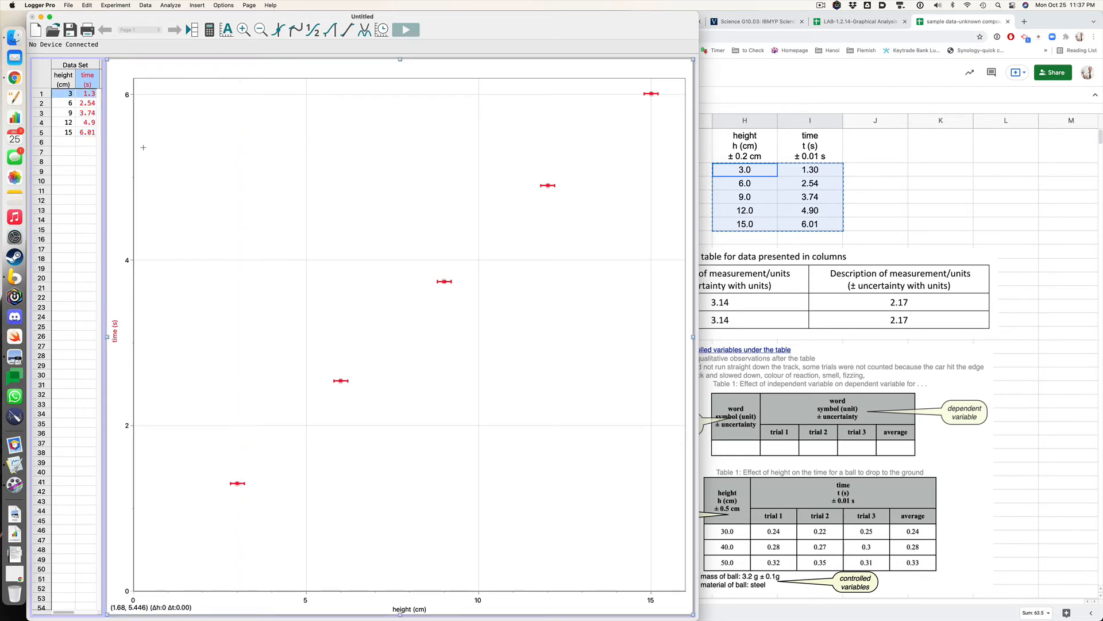
{"action": "left_click", "coordinate": [348, 33]}
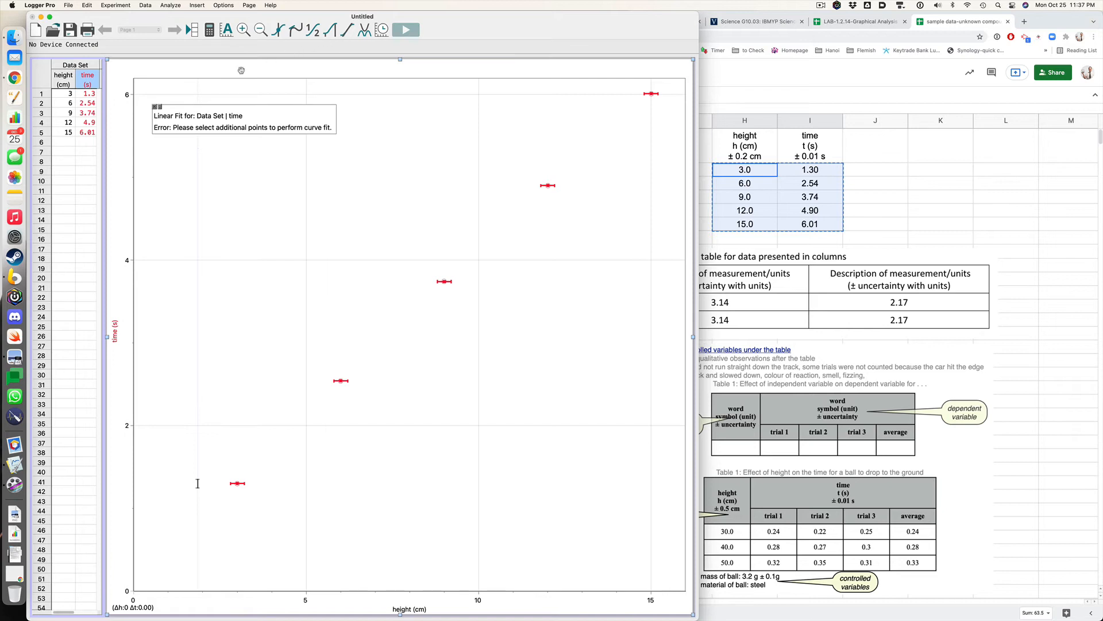
{"action": "left_click", "coordinate": [156, 107]}
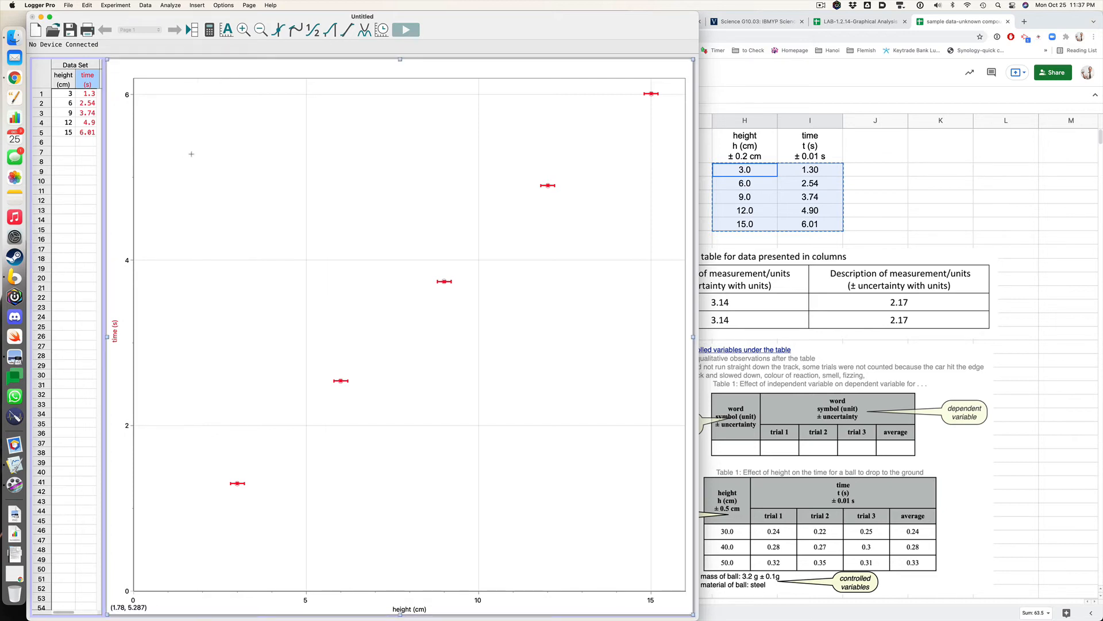
Clear the data table selection and apply a linear fit to the height and time points
{"action": "left_click", "coordinate": [86, 171]}
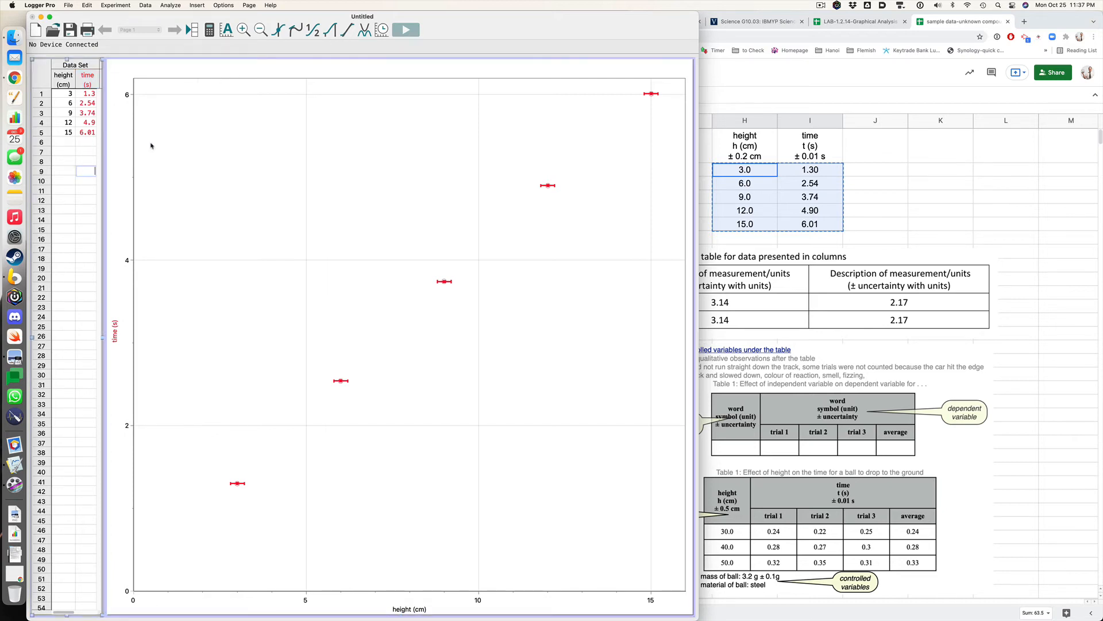
{"action": "left_click", "coordinate": [347, 31]}
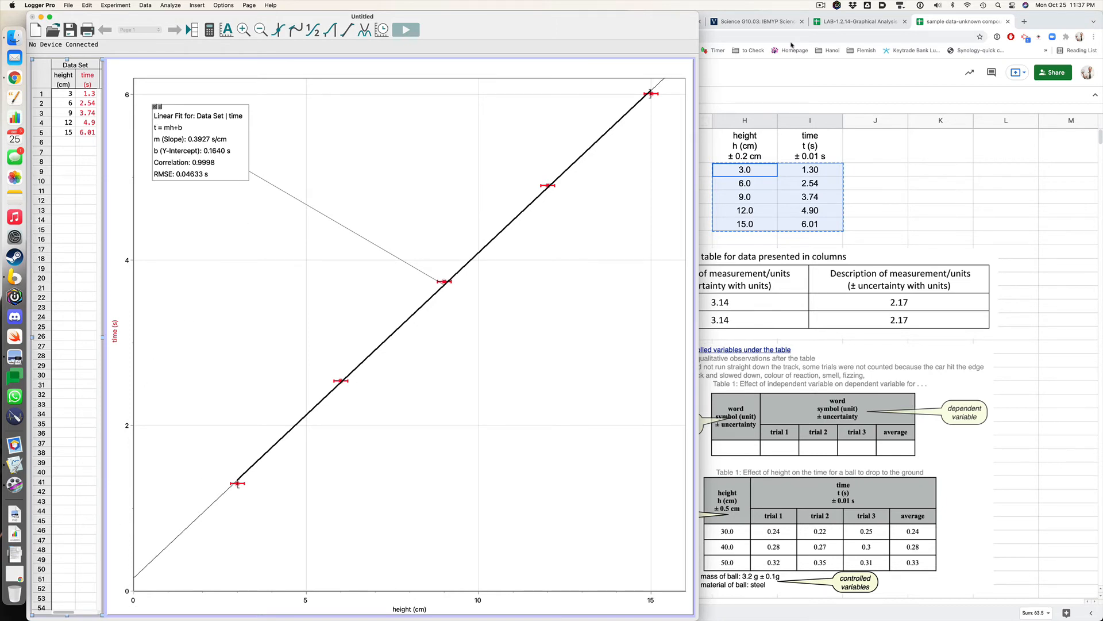
{"action": "left_click", "coordinate": [443, 114]}
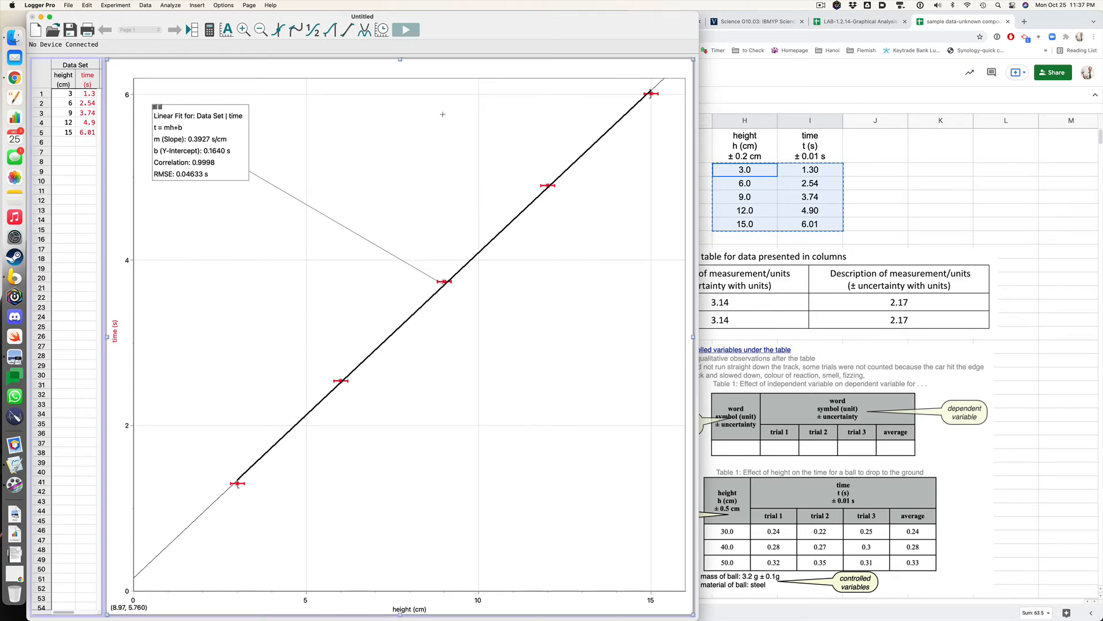
Copy the fitted graph and capture a screenshot of the whole graph area
{"action": "key", "text": "super+c"}
{"action": "key", "text": "super+shift+4"}
{"action": "left_click_drag", "start_coordinate": [108, 61], "coordinate": [574, 549]}
{"action": "key", "text": "super+shift+4"}
{"action": "left_click_drag", "start_coordinate": [108, 61], "coordinate": [693, 614]}
Switch to the Google Sheets spreadsheet and duplicate the height and time table H1:I6 at K1
{"action": "left_click", "coordinate": [927, 176]}
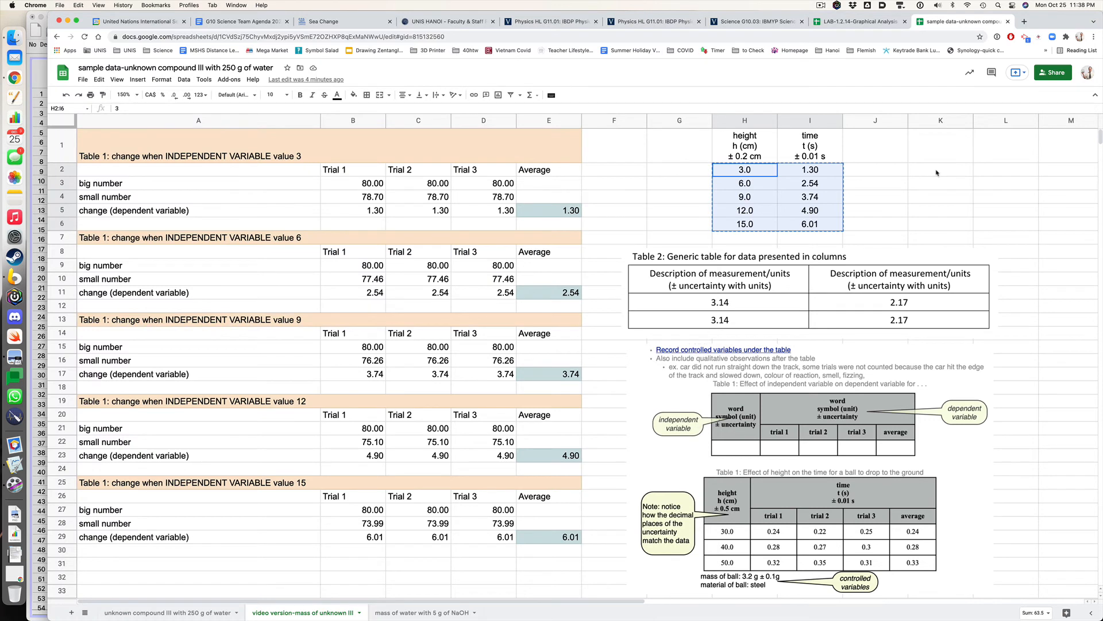
{"action": "left_click", "coordinate": [936, 172]}
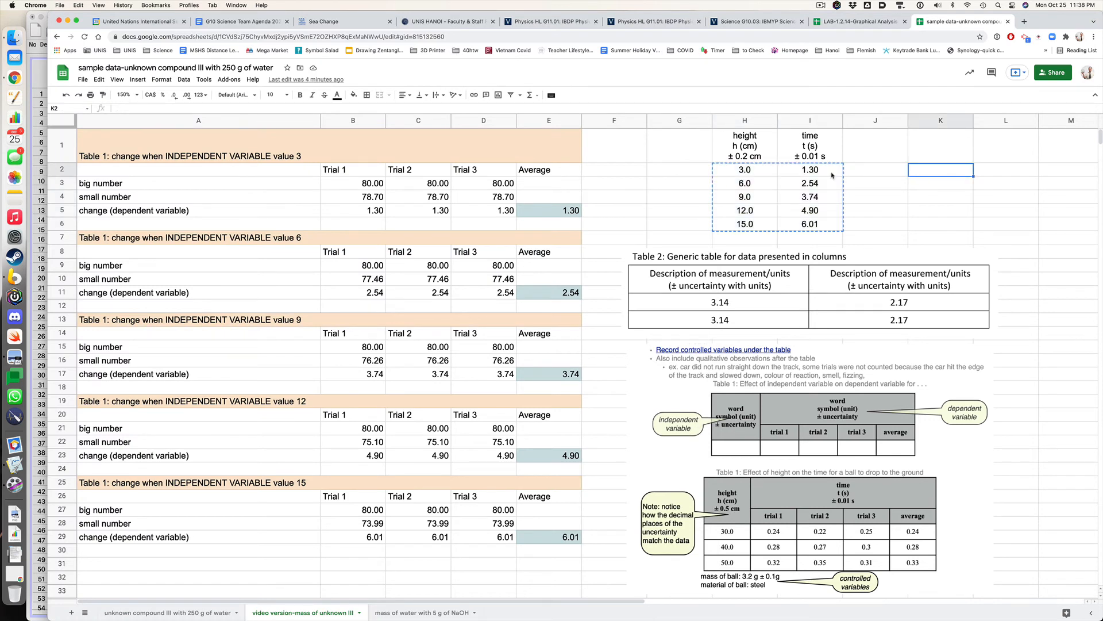
{"action": "left_click_drag", "start_coordinate": [741, 149], "coordinate": [809, 227]}
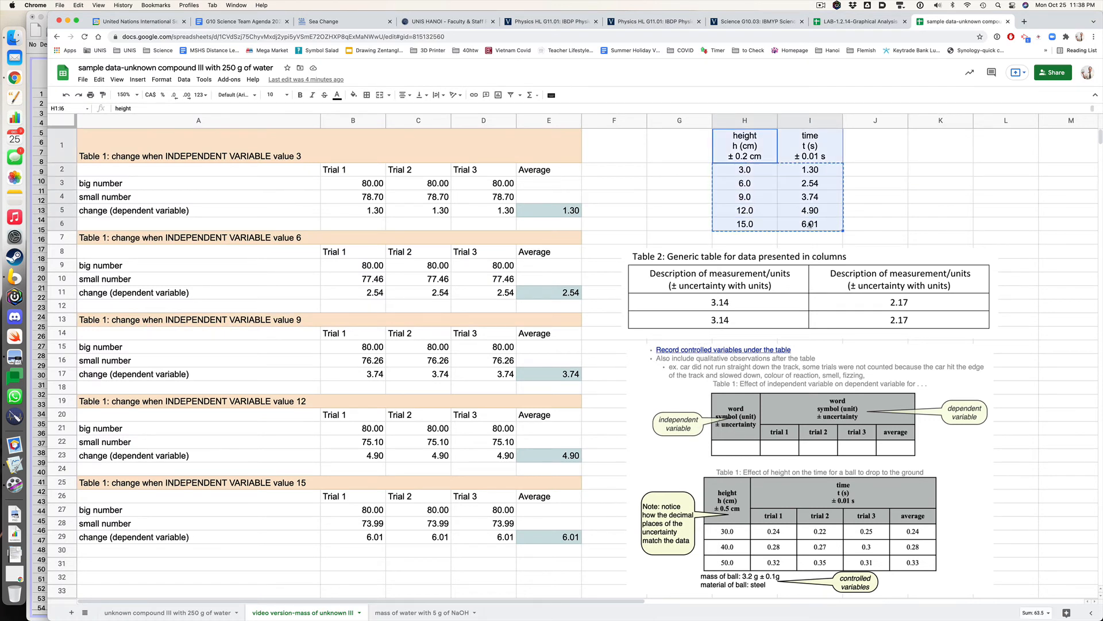
{"action": "left_click", "coordinate": [933, 139]}
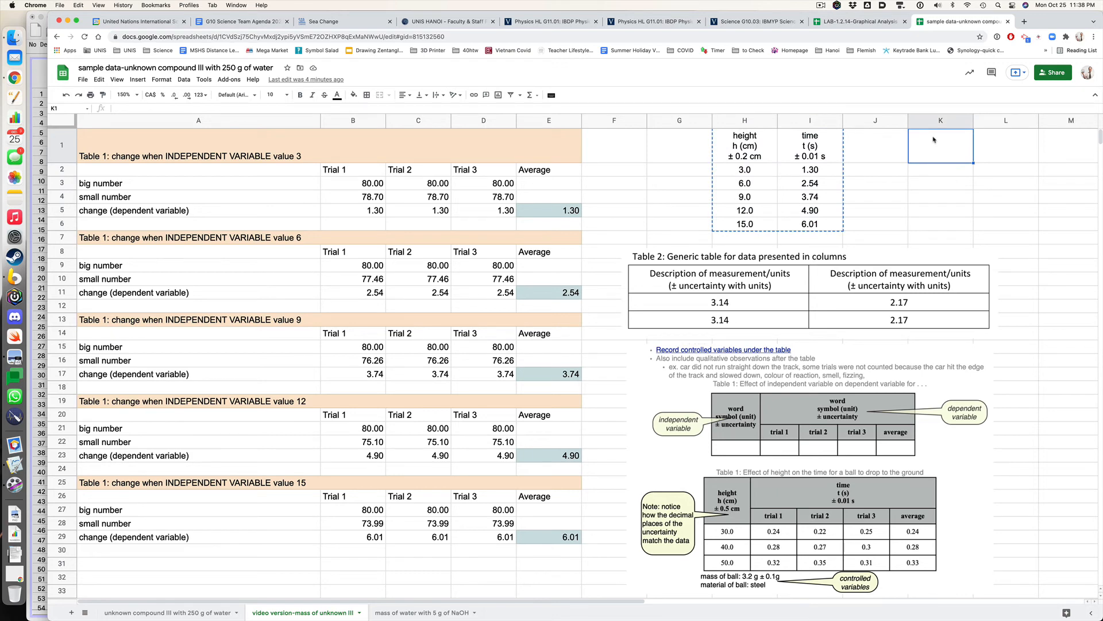
{"action": "key", "text": "super+v"}
Replace the duplicated table's values from K2 down with the clipboard history data set for heights 400 to 800
{"action": "left_click", "coordinate": [930, 176]}
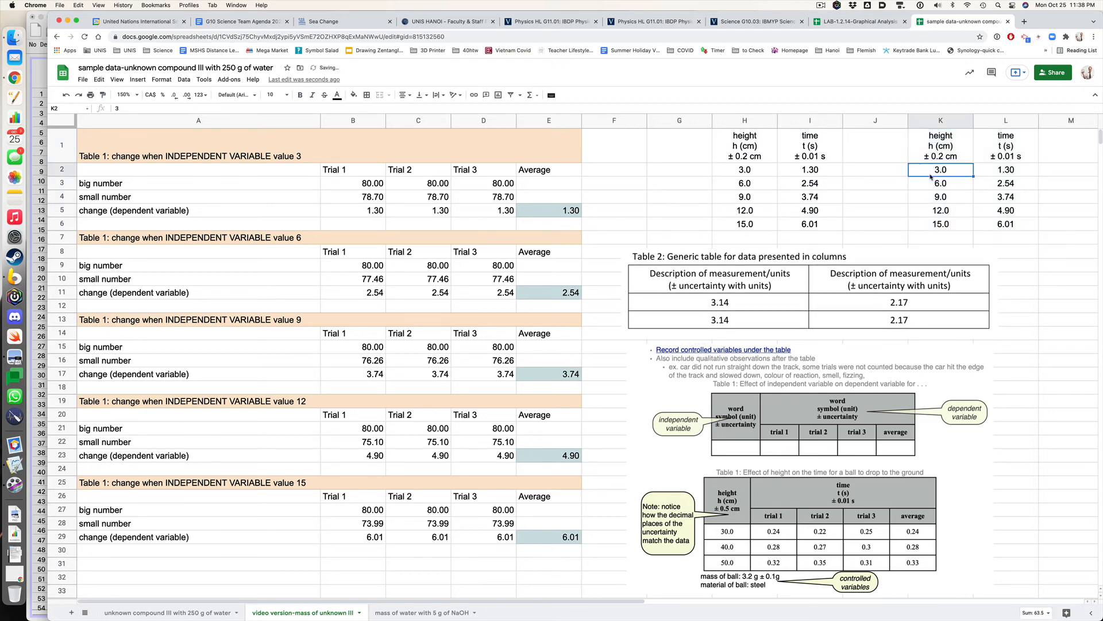
{"action": "key", "text": "alt+super+c"}
{"action": "key", "text": "Down"}
{"action": "key", "text": "Down"}
{"action": "key", "text": "Down"}
{"action": "key", "text": "Down"}
{"action": "key", "text": "Down"}
{"action": "key", "text": "Down"}
{"action": "key", "text": "Down"}
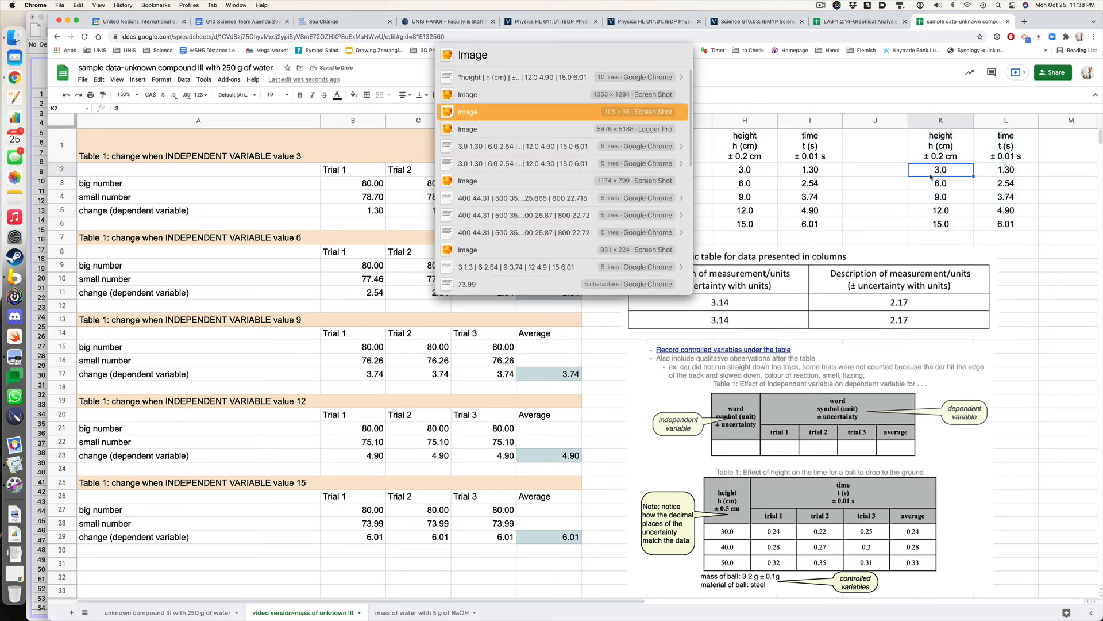
{"action": "key", "text": "Return"}
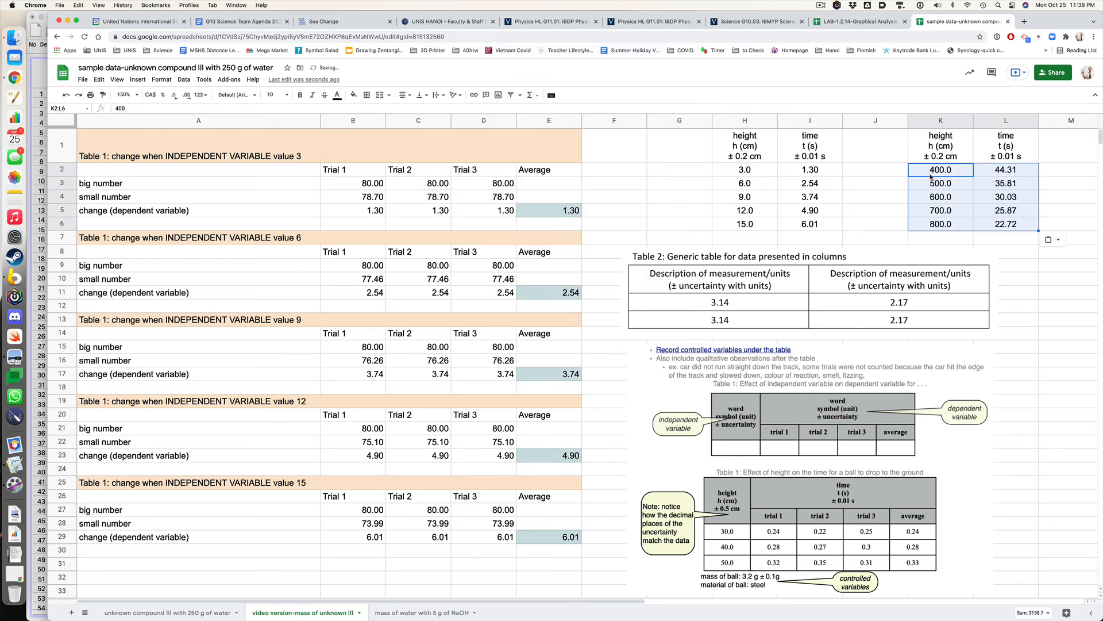
{"action": "left_click", "coordinate": [870, 198]}
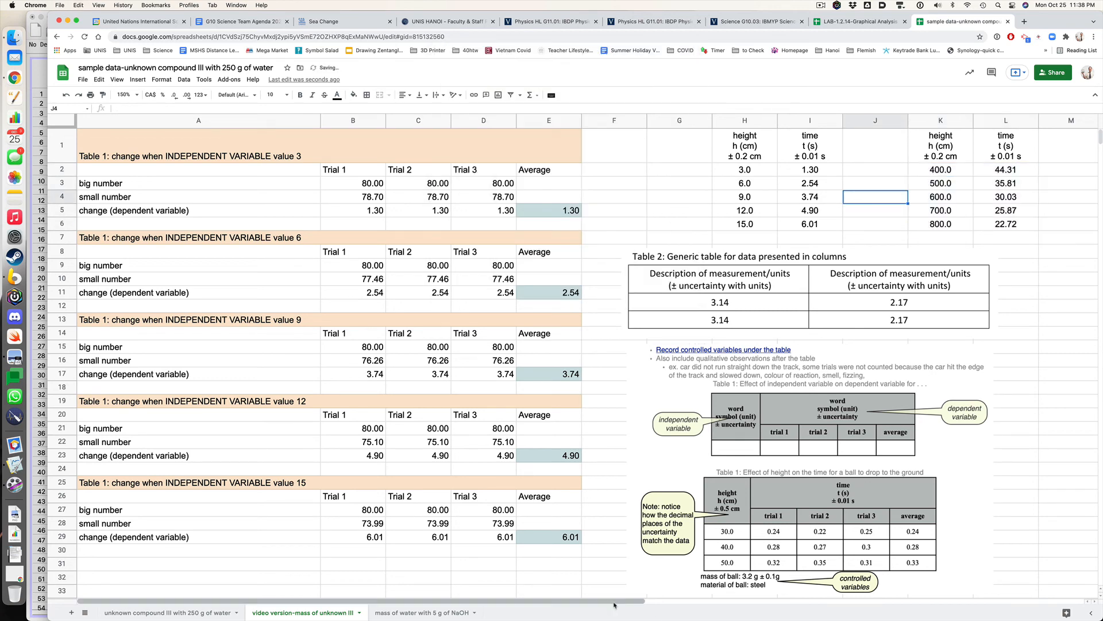
Move the browser window so the new table in columns K and L is uncovered beside the Logger Pro window
{"action": "left_click_drag", "start_coordinate": [647, 606], "coordinate": [747, 604]}
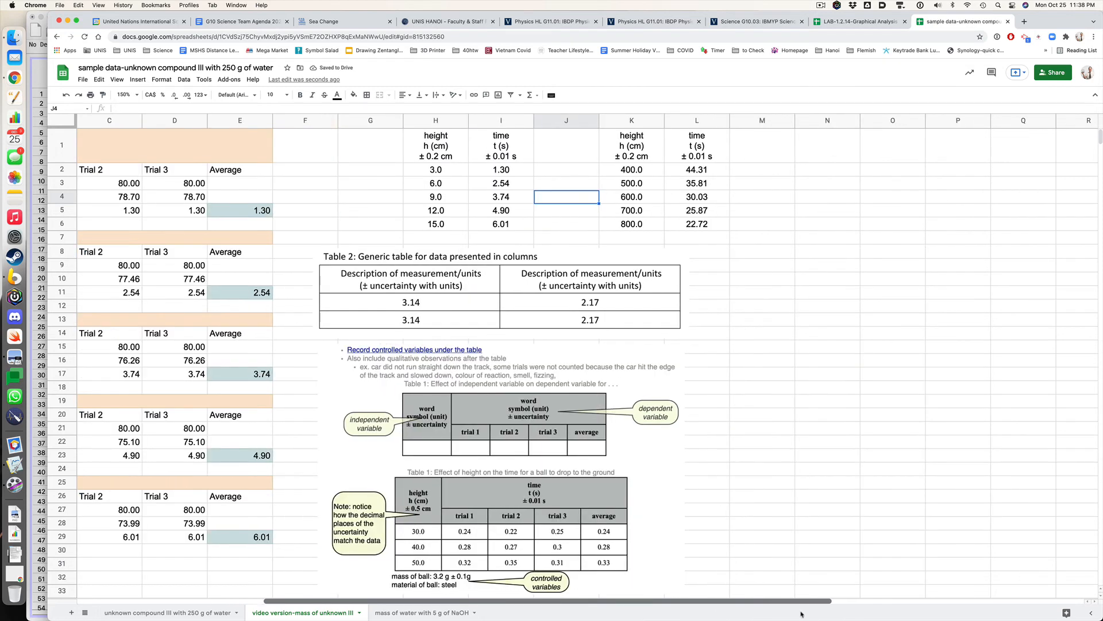
{"action": "scroll", "coordinate": [774, 583], "scroll_direction": "left", "scroll_amount": 5}
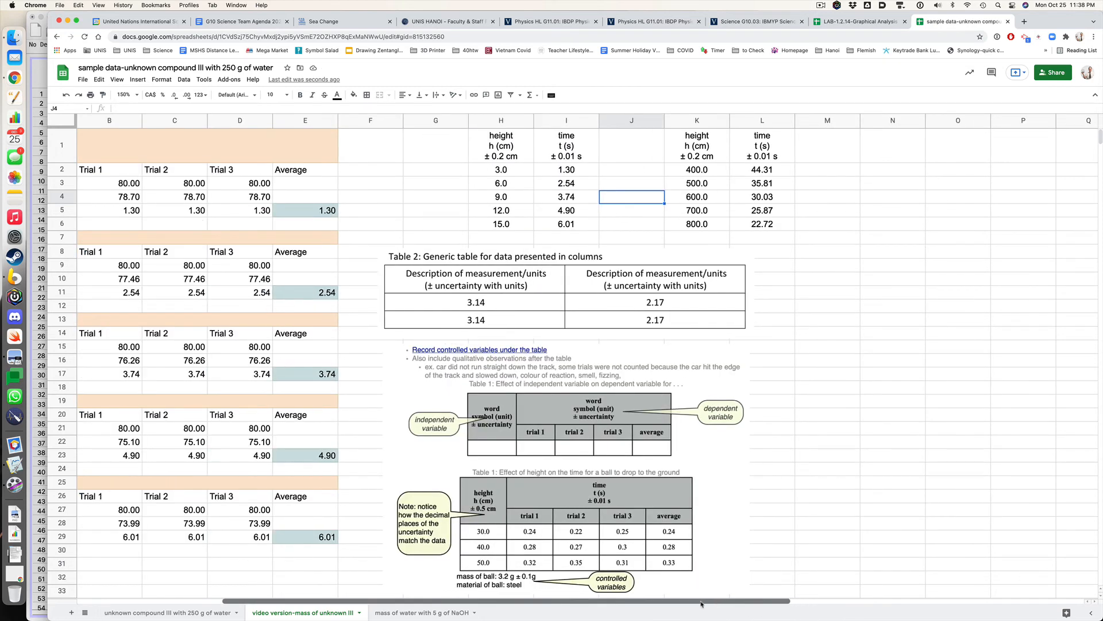
{"action": "key", "text": "super+Tab"}
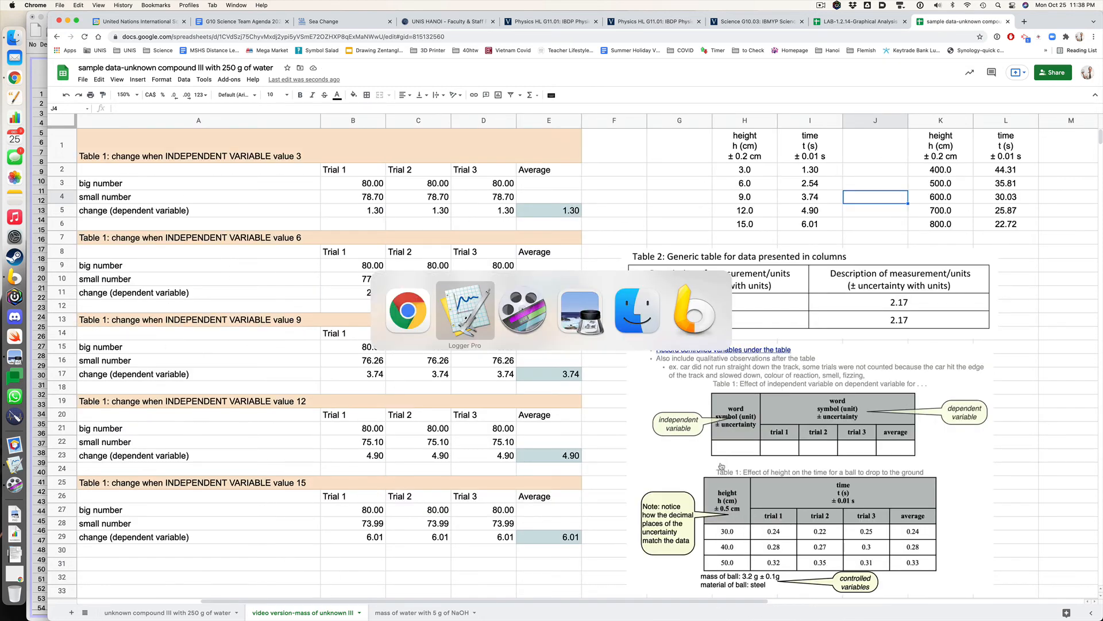
{"action": "left_click", "coordinate": [777, 603]}
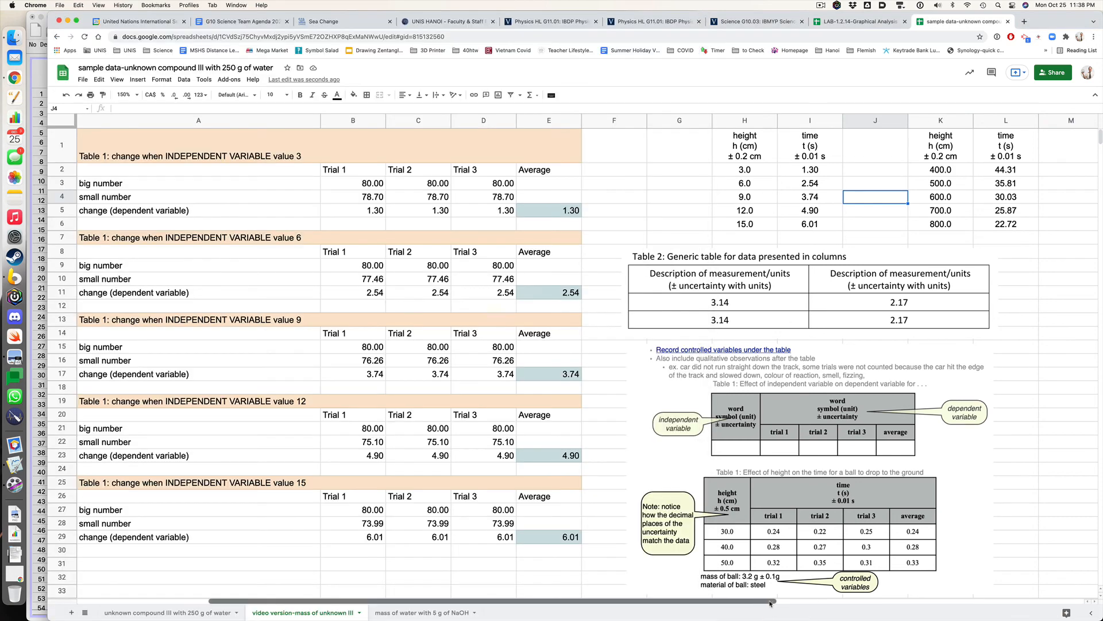
{"action": "left_click_drag", "start_coordinate": [763, 601], "coordinate": [791, 601]}
{"action": "key", "text": "super+Tab"}
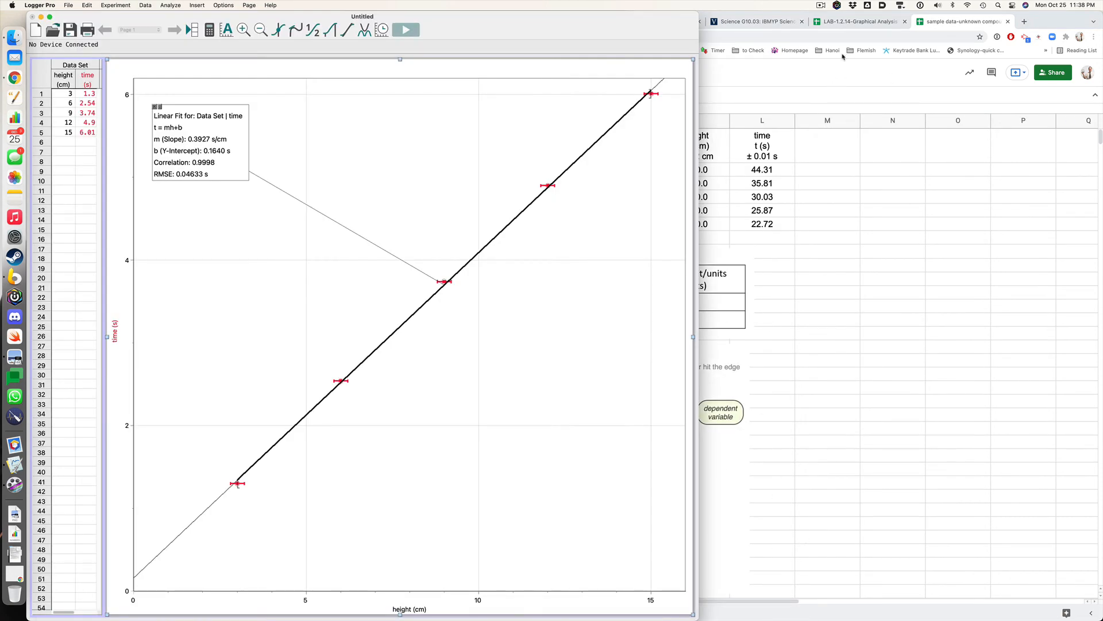
{"action": "left_click", "coordinate": [838, 79]}
{"action": "left_click_drag", "start_coordinate": [1015, 13], "coordinate": [1081, 14]}
{"action": "left_click", "coordinate": [79, 195]}
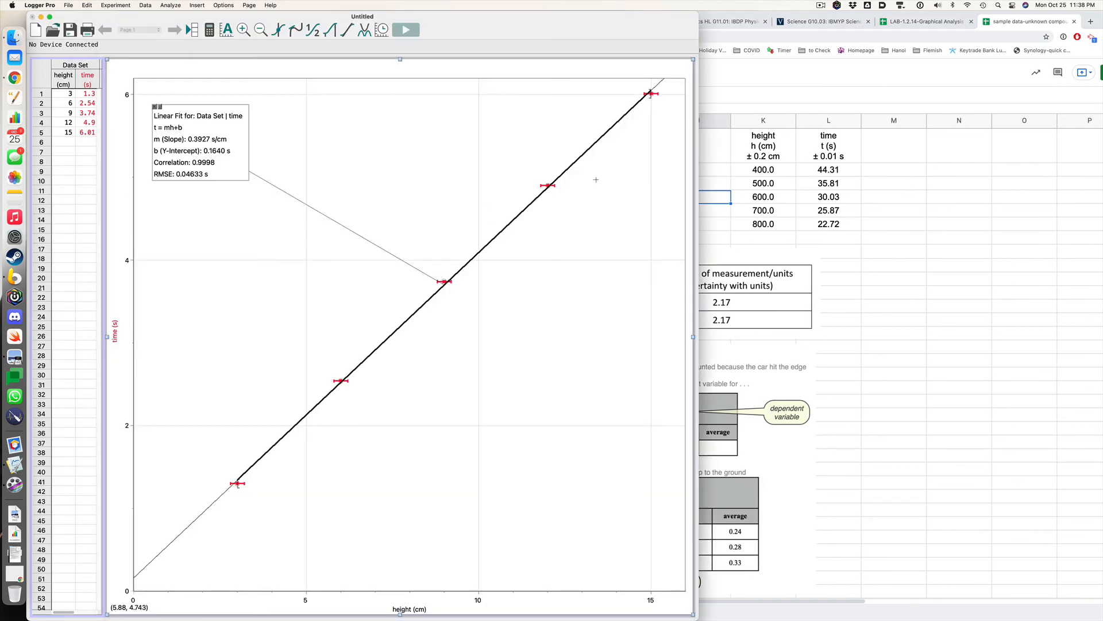
Copy the new height and time values in K2:L6 of the spreadsheet
{"action": "left_click", "coordinate": [838, 156]}
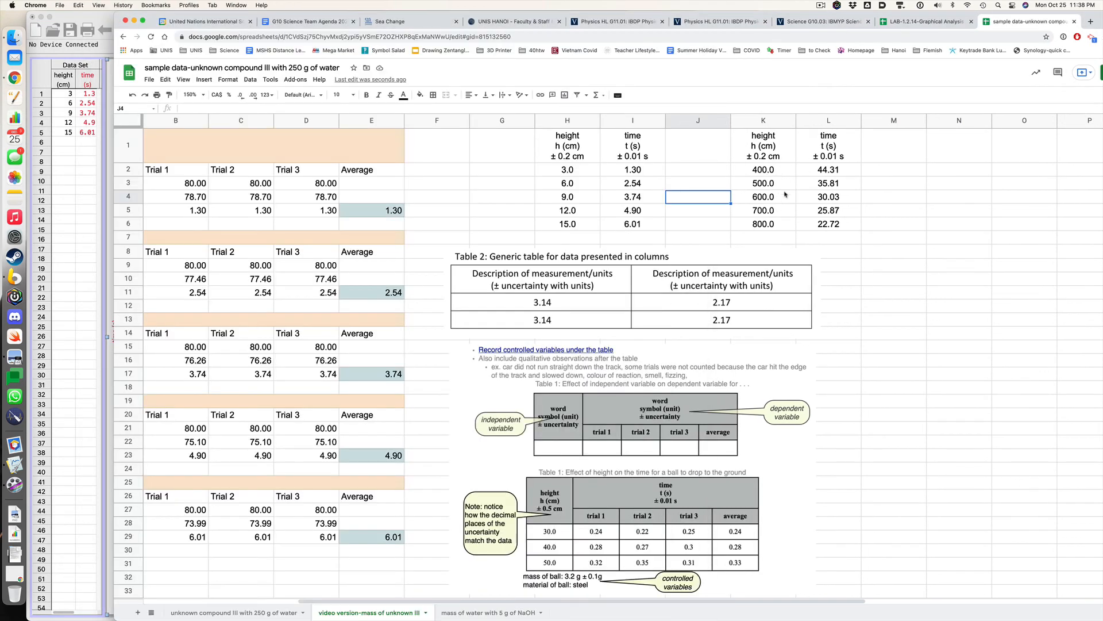
{"action": "left_click_drag", "start_coordinate": [764, 173], "coordinate": [855, 225]}
{"action": "key", "text": "super+c"}
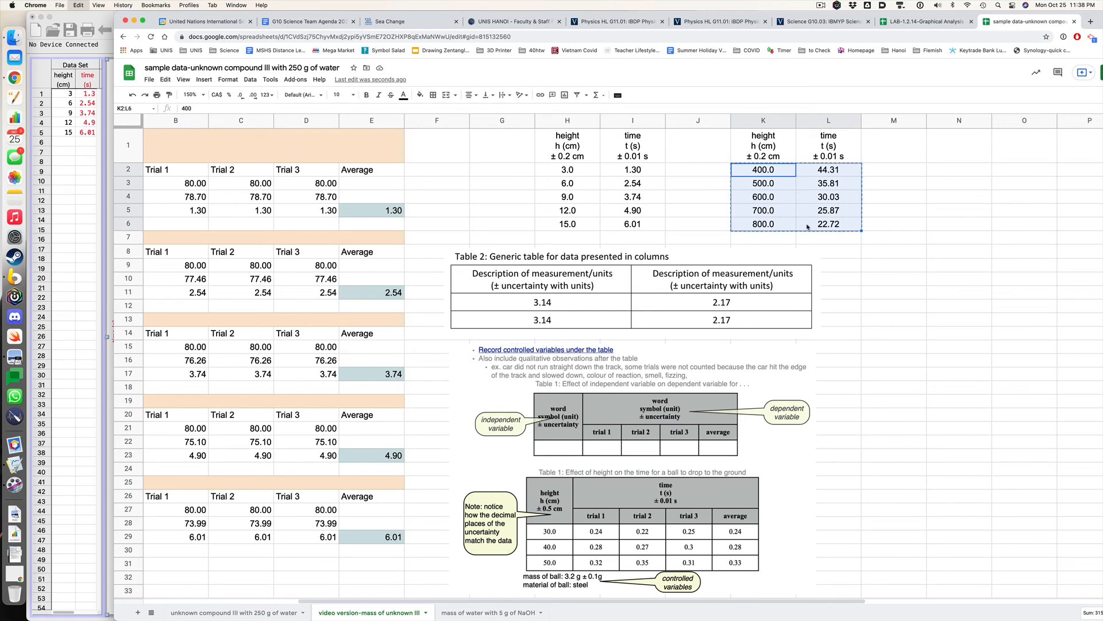
In Logger Pro, remove the linear fit and replace the height and time data with the copied values
{"action": "left_click", "coordinate": [83, 153]}
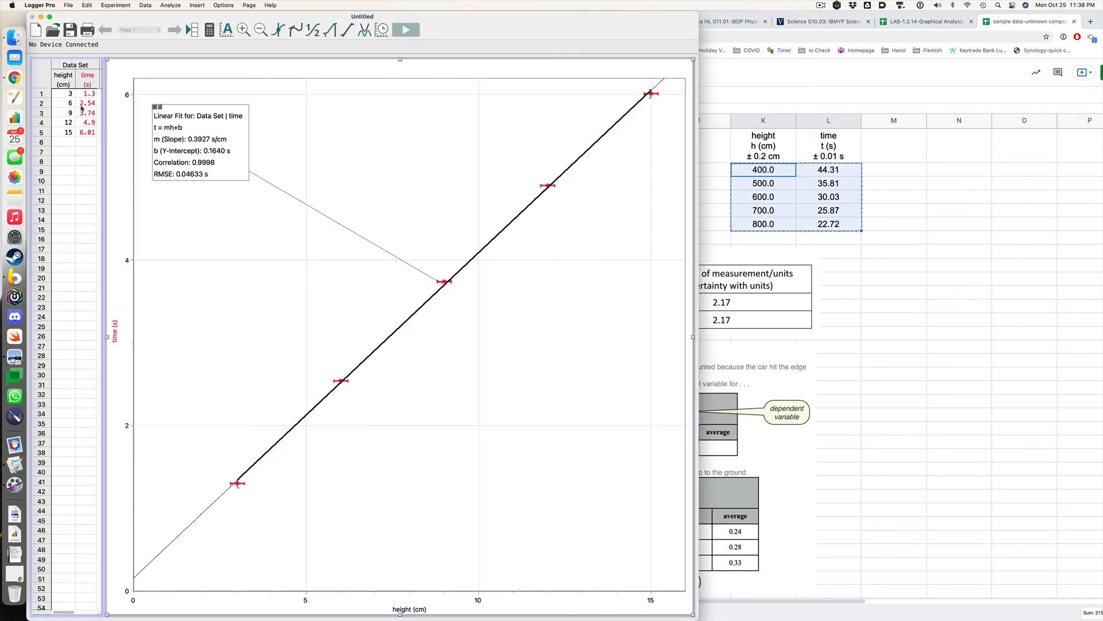
{"action": "left_click", "coordinate": [155, 107]}
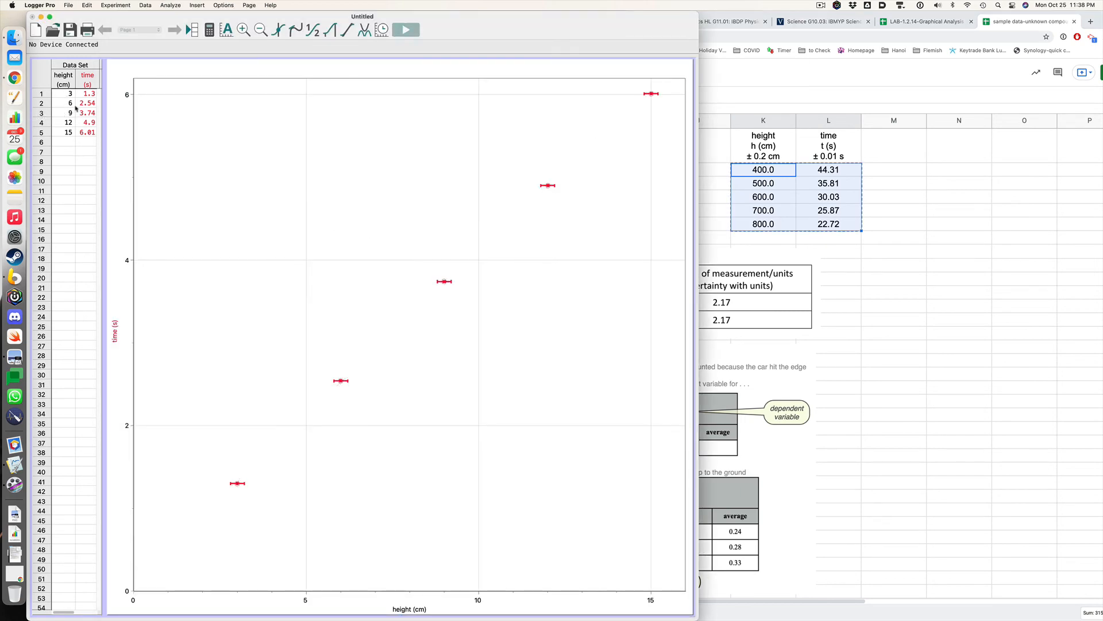
{"action": "left_click_drag", "start_coordinate": [69, 94], "coordinate": [88, 136]}
{"action": "key", "text": "BackSpace"}
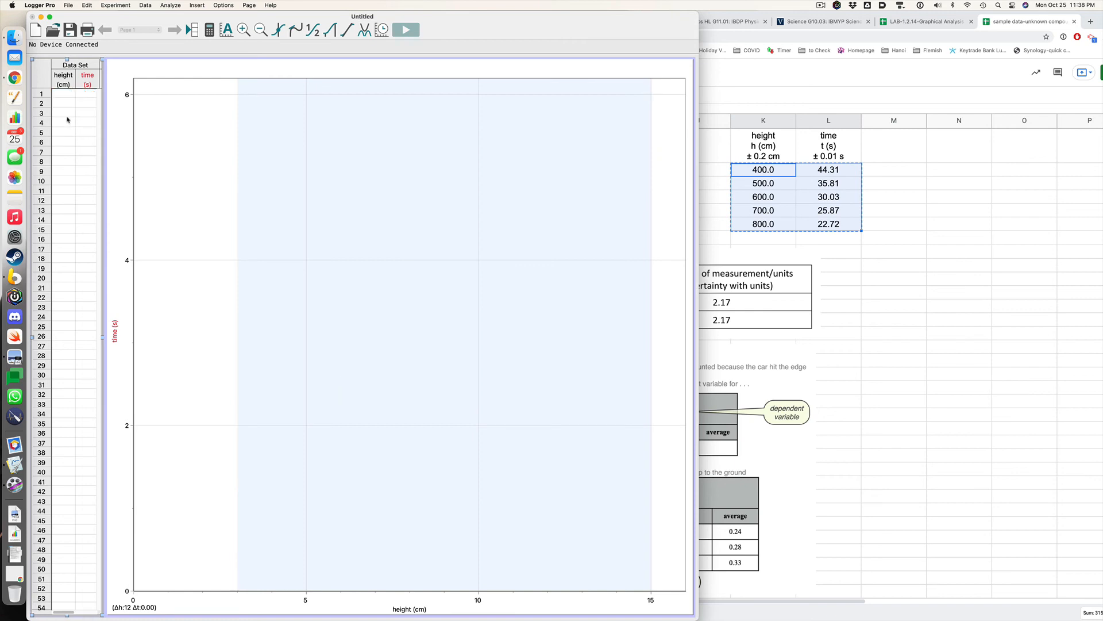
{"action": "left_click", "coordinate": [60, 95]}
{"action": "key", "text": "super+v"}
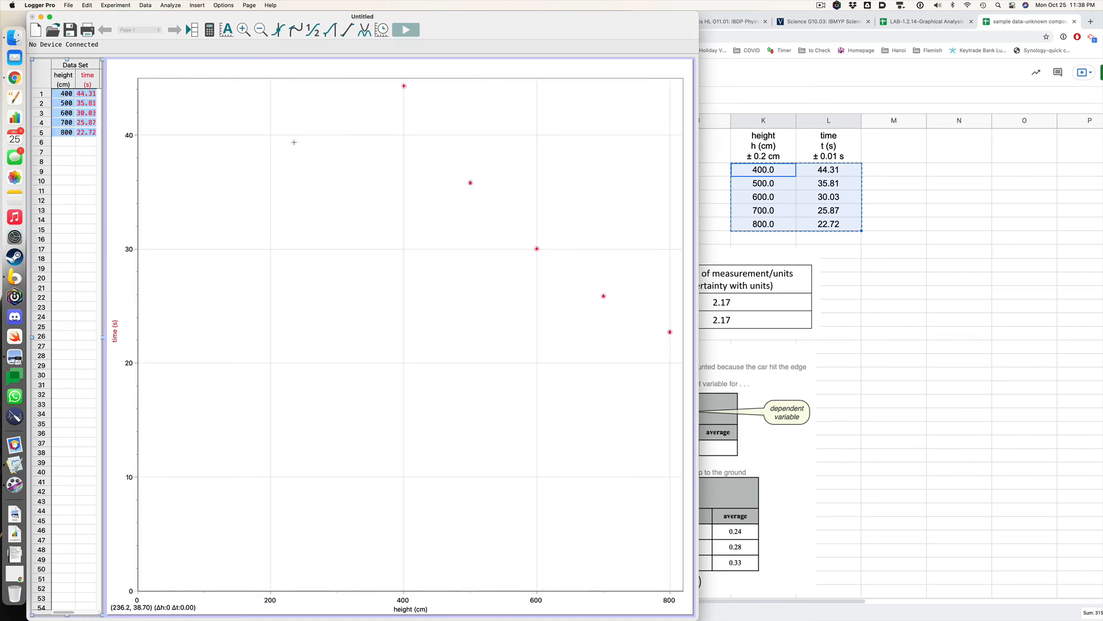
Try a linear fit on the new data with its cells selected, close the fit box and clear the table selection
{"action": "left_click", "coordinate": [347, 31]}
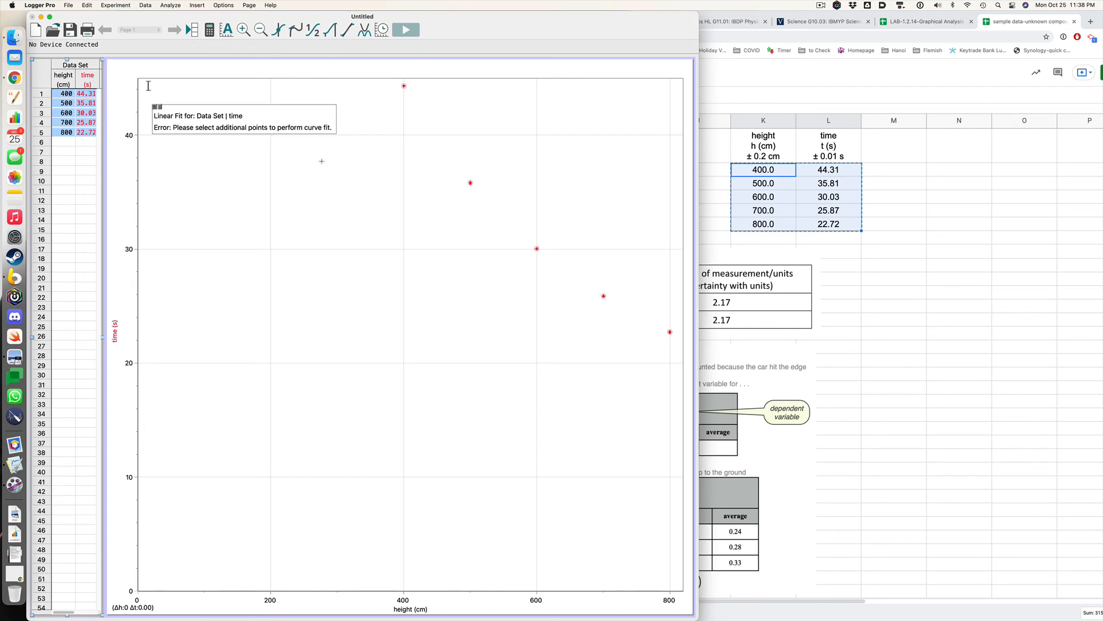
{"action": "left_click", "coordinate": [62, 213]}
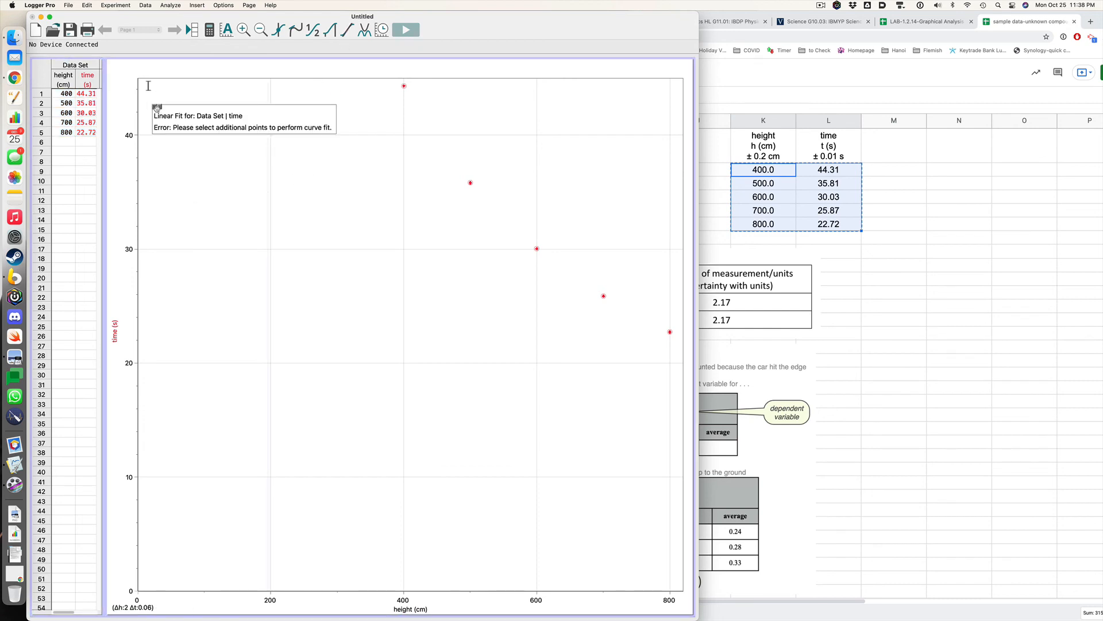
{"action": "left_click", "coordinate": [156, 107]}
{"action": "left_click", "coordinate": [75, 170]}
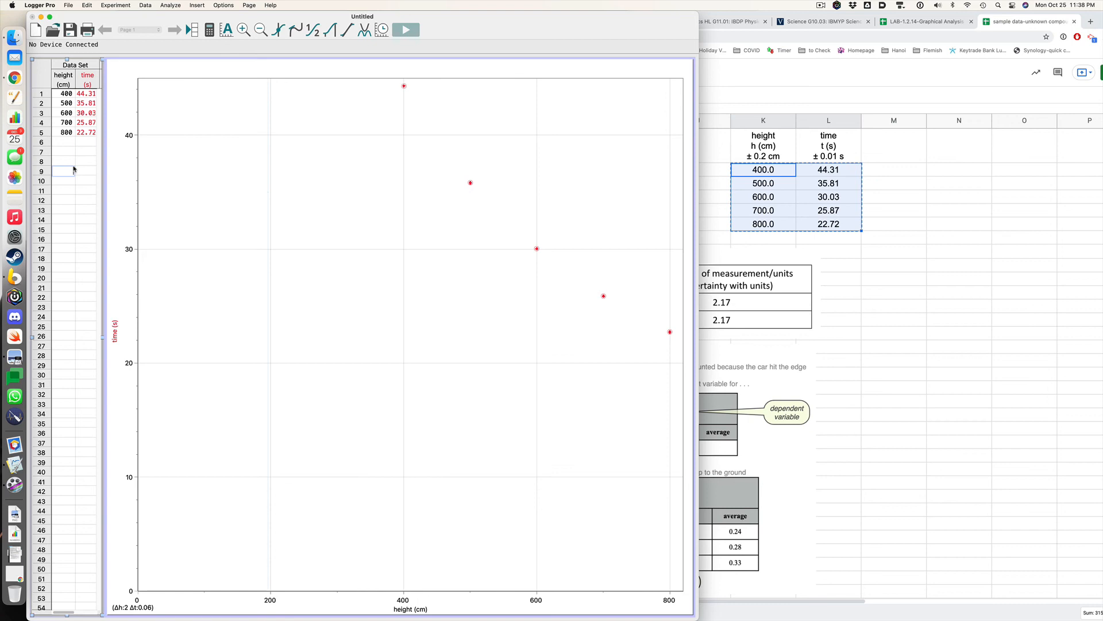
Select the height and time values in rows 1 to 5, try a linear fit on them and remove the fit box
{"action": "left_click", "coordinate": [347, 32]}
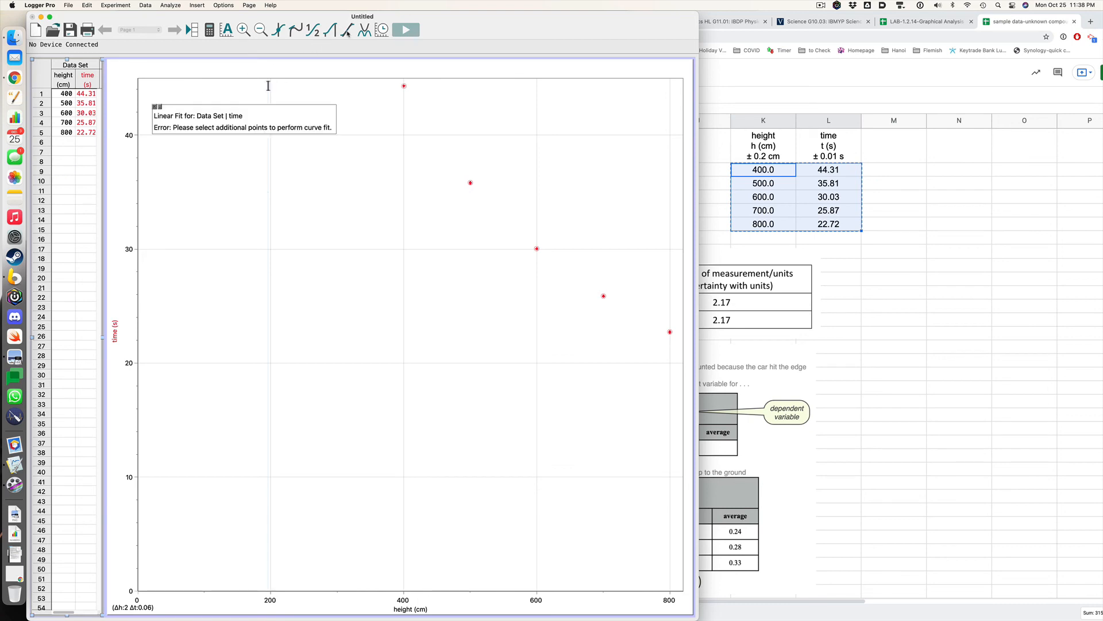
{"action": "left_click", "coordinate": [155, 107]}
{"action": "left_click_drag", "start_coordinate": [62, 96], "coordinate": [86, 133]}
{"action": "left_click", "coordinate": [348, 33]}
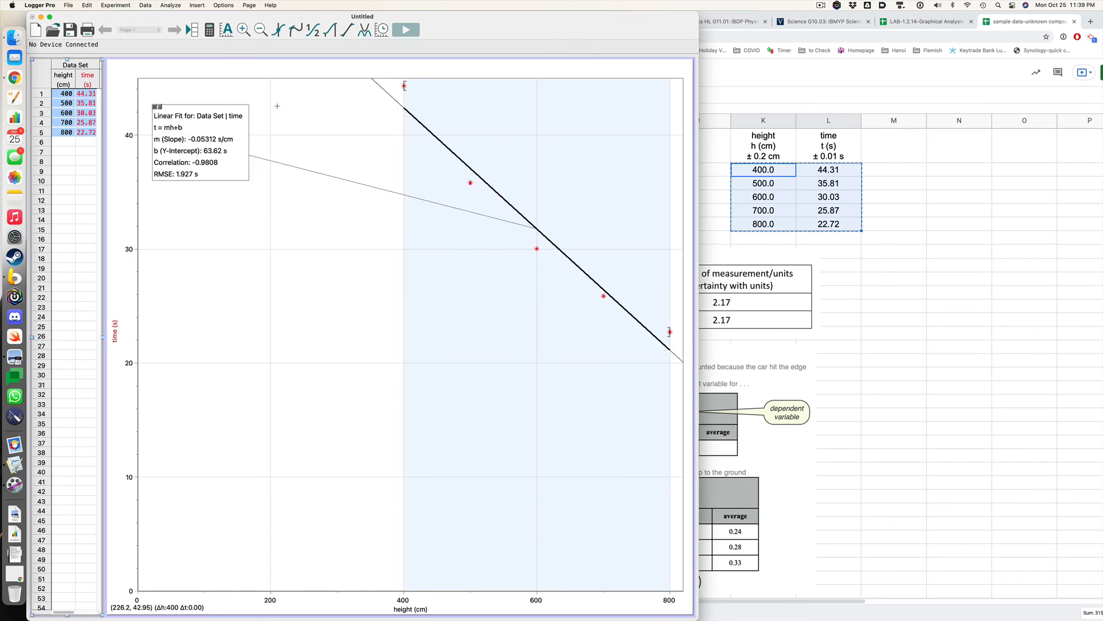
{"action": "left_click", "coordinate": [157, 106]}
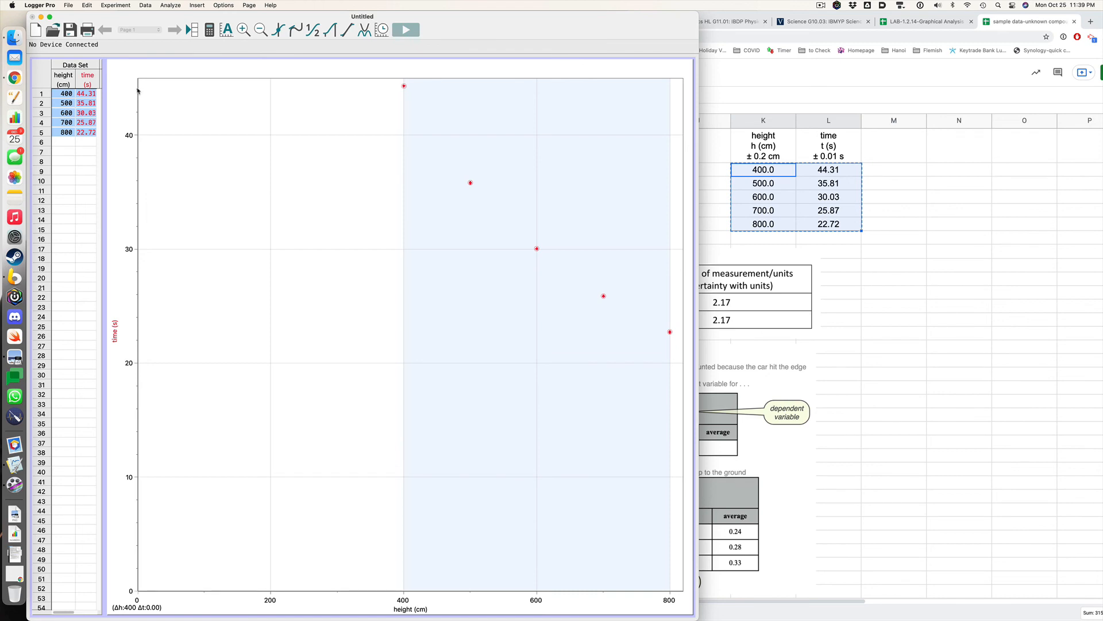
Open Curve Fit for the selected data and try the inverse, proportional, linear and quadratic equations in turn
{"action": "left_click", "coordinate": [364, 30]}
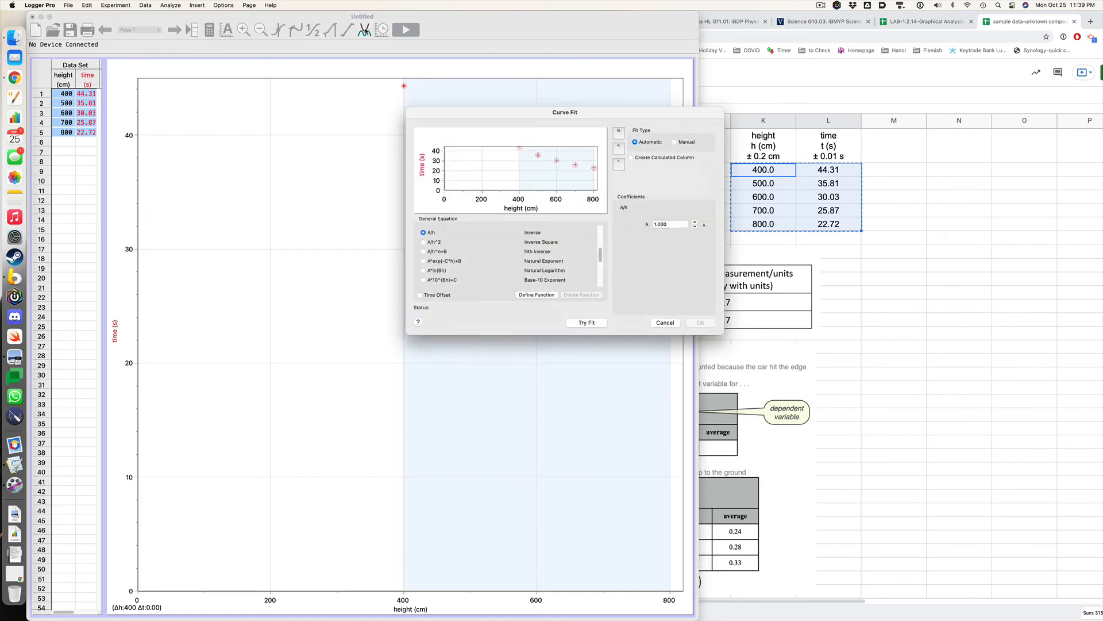
{"action": "left_click", "coordinate": [586, 322]}
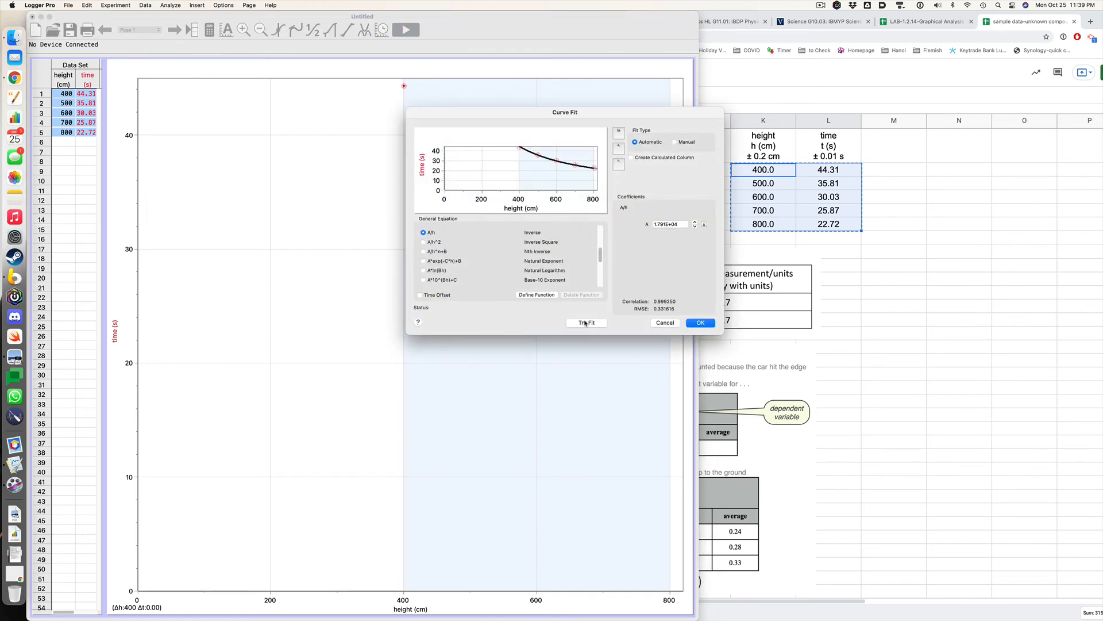
{"action": "scroll", "coordinate": [578, 269], "scroll_direction": "up", "scroll_amount": 3}
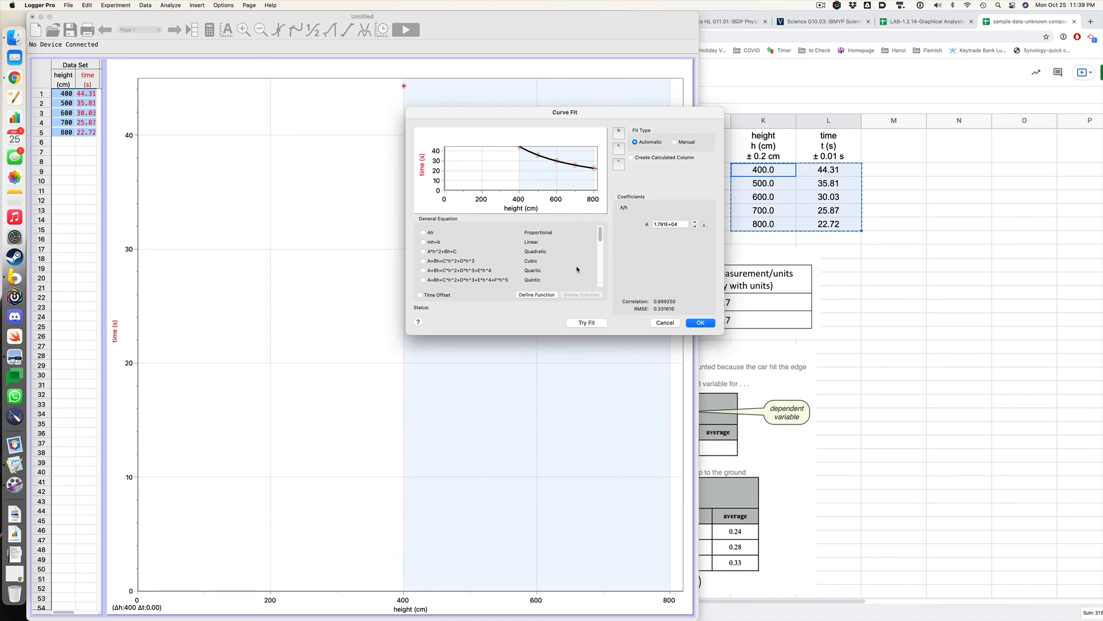
{"action": "left_click", "coordinate": [430, 233]}
{"action": "left_click", "coordinate": [592, 326]}
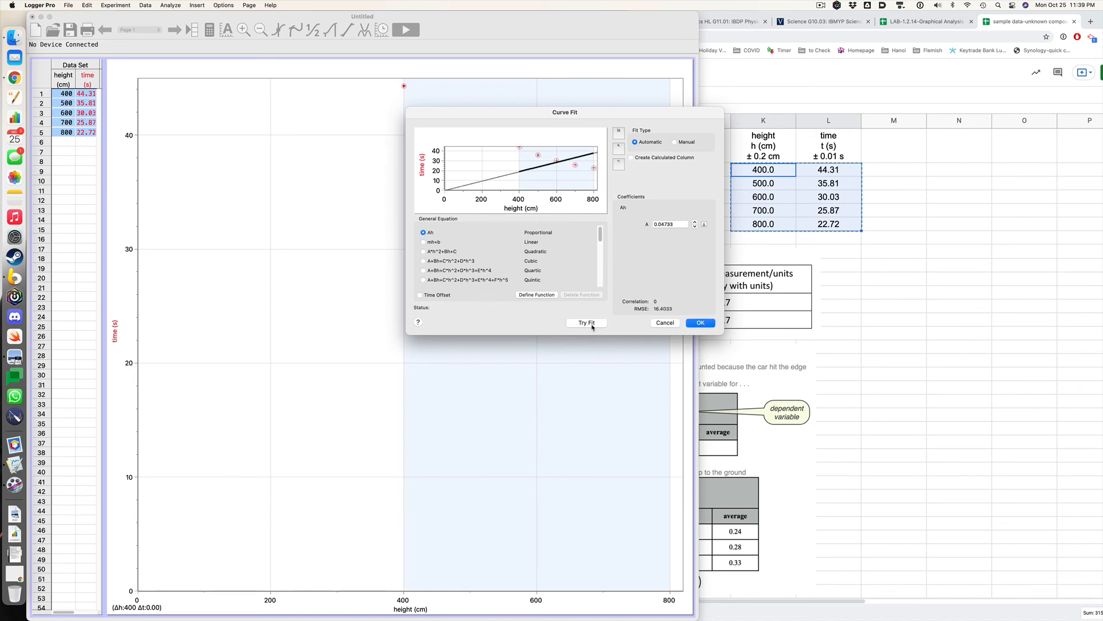
{"action": "left_click", "coordinate": [423, 242]}
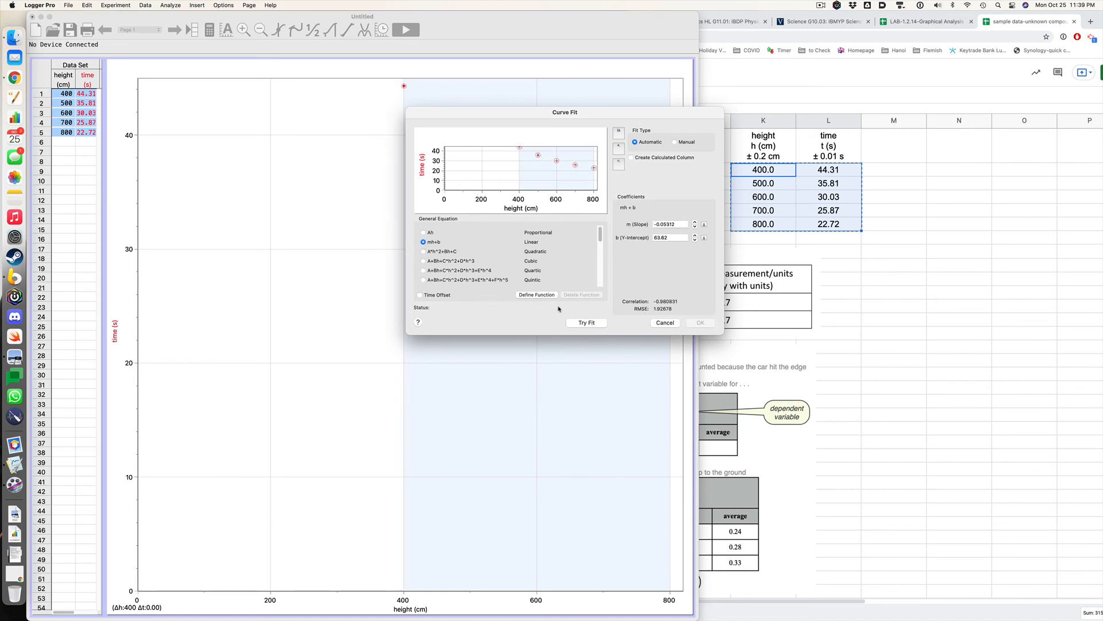
{"action": "left_click", "coordinate": [586, 322]}
{"action": "left_click", "coordinate": [424, 252]}
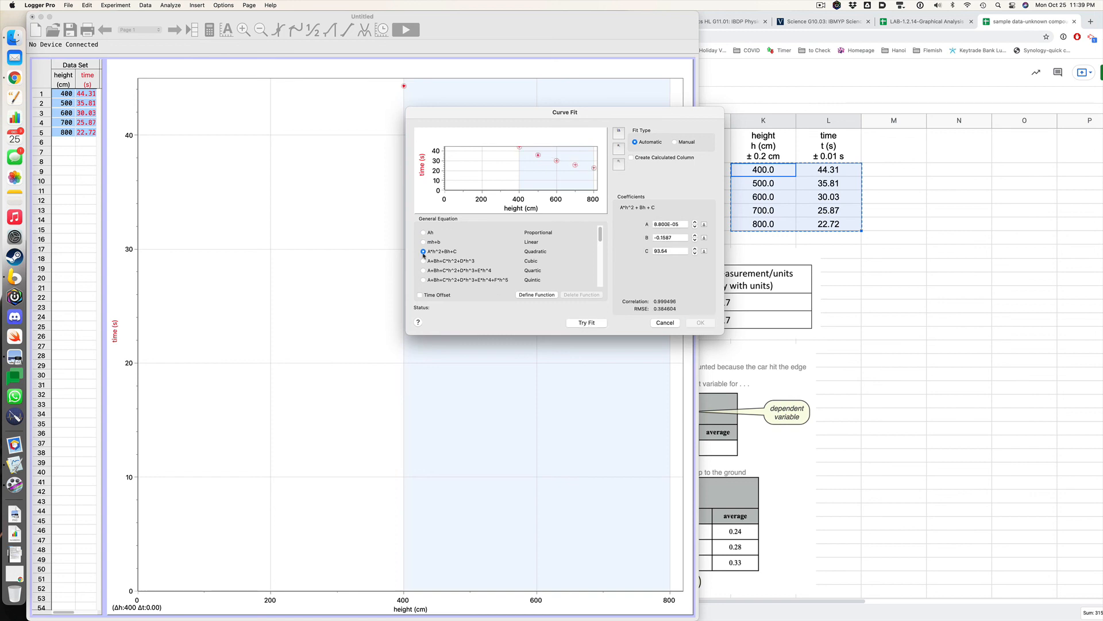
{"action": "left_click", "coordinate": [581, 326]}
Fit the inverse equation A/h to the data and accept it so the curve is added to the graph
{"action": "left_click_drag", "start_coordinate": [600, 236], "coordinate": [602, 239]}
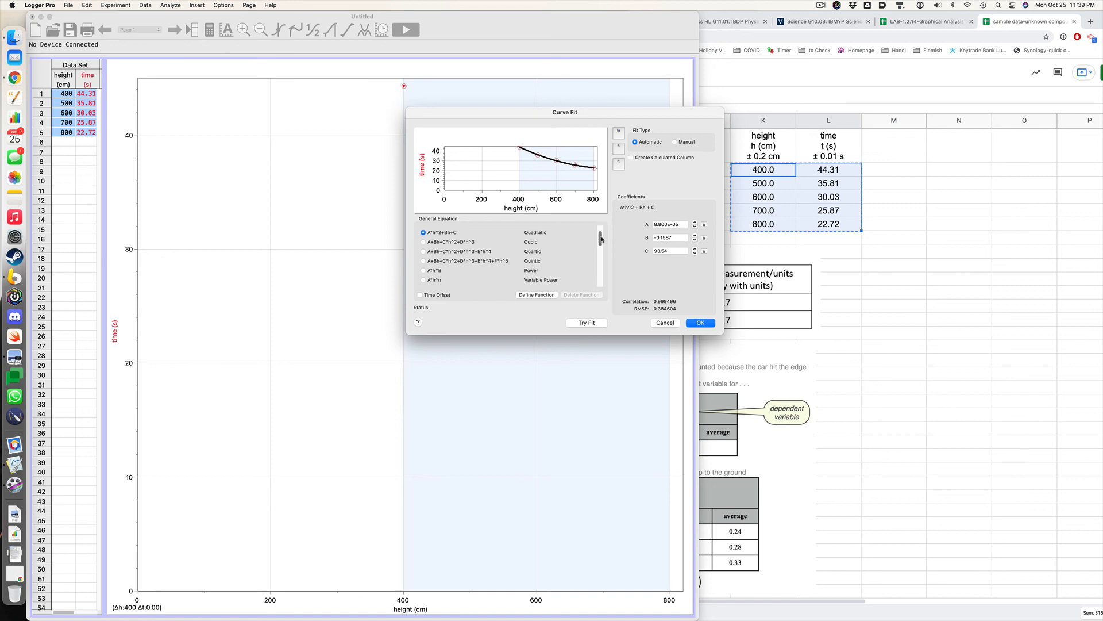
{"action": "scroll", "coordinate": [601, 239], "scroll_direction": "down", "scroll_amount": 2}
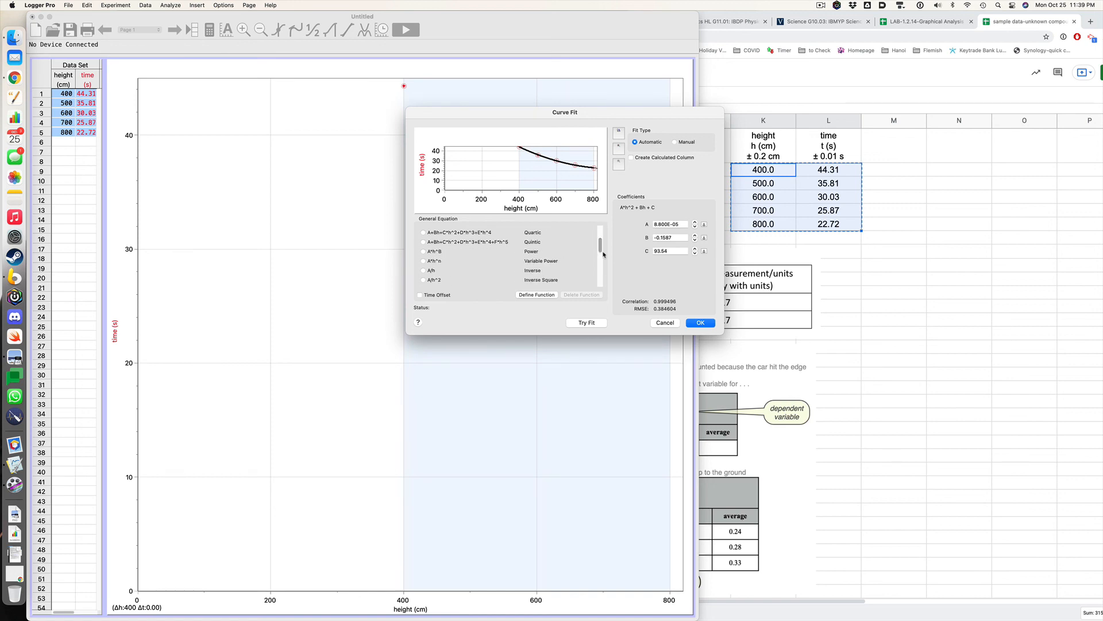
{"action": "left_click", "coordinate": [424, 271]}
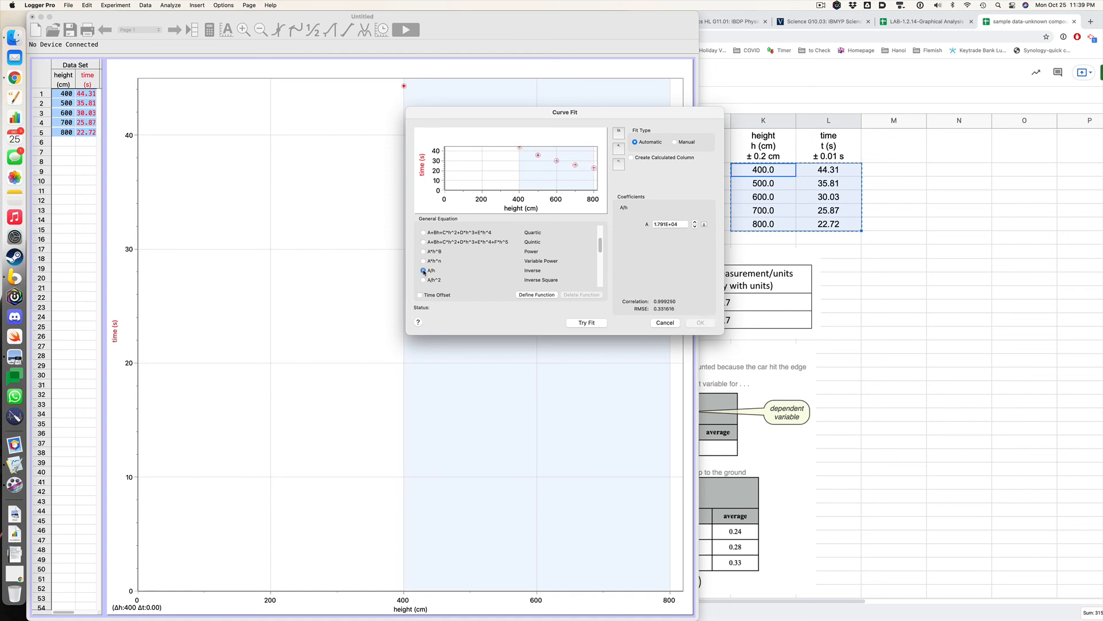
{"action": "left_click", "coordinate": [594, 324]}
{"action": "left_click", "coordinate": [701, 323]}
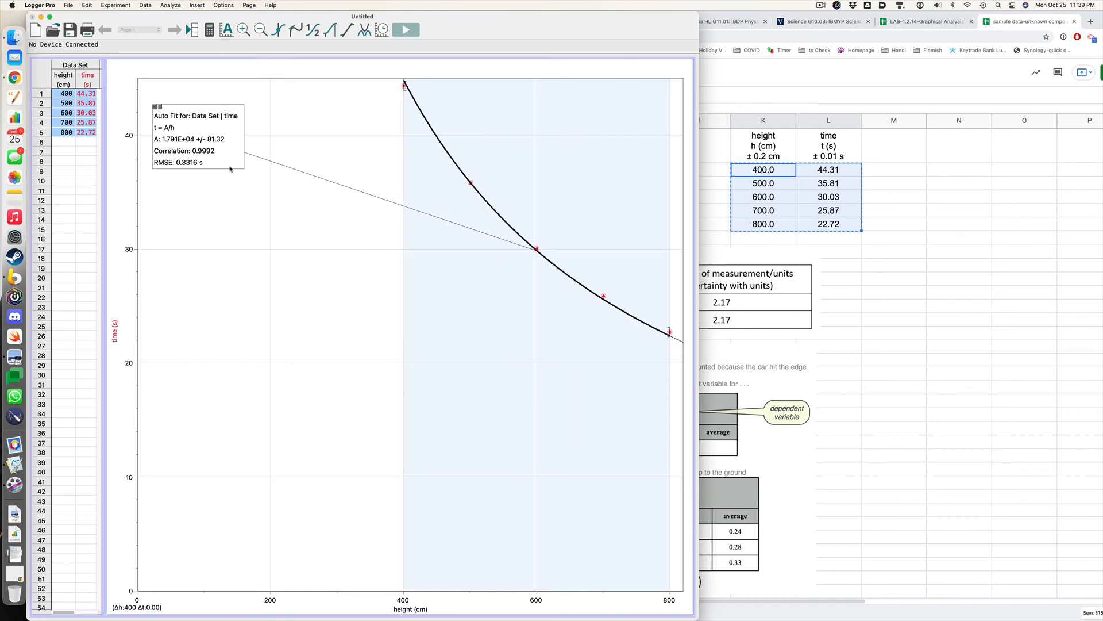
Rescale the graph's time axis to about 55 s and its height axis to about 1100 cm
{"action": "left_click", "coordinate": [136, 91]}
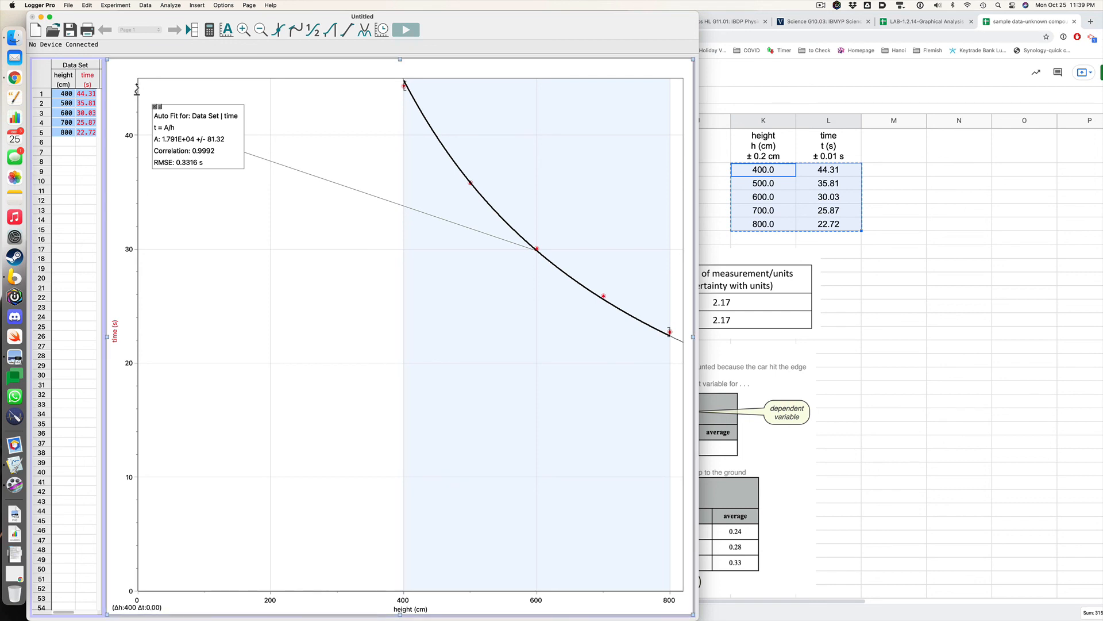
{"action": "left_click_drag", "start_coordinate": [137, 89], "coordinate": [137, 186]}
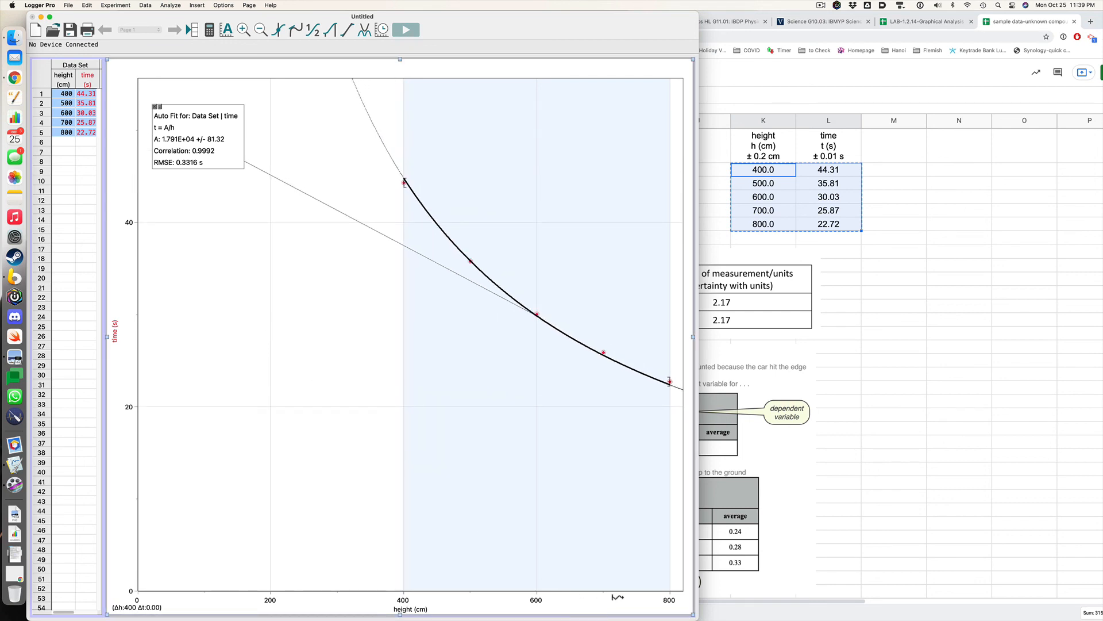
{"action": "left_click_drag", "start_coordinate": [632, 591], "coordinate": [501, 592]}
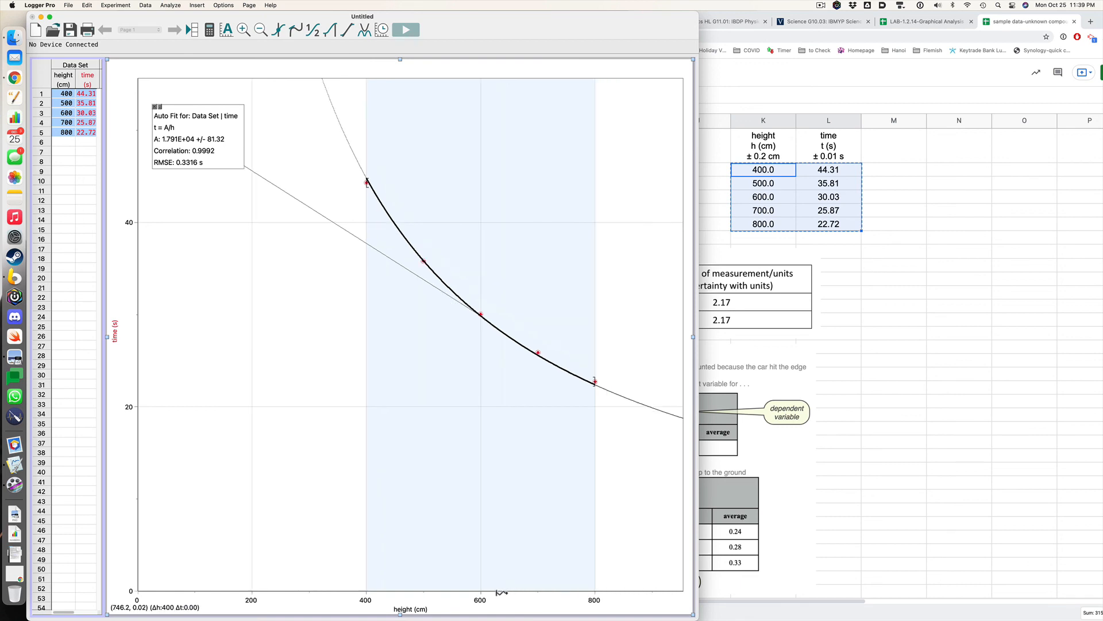
{"action": "left_click", "coordinate": [402, 325]}
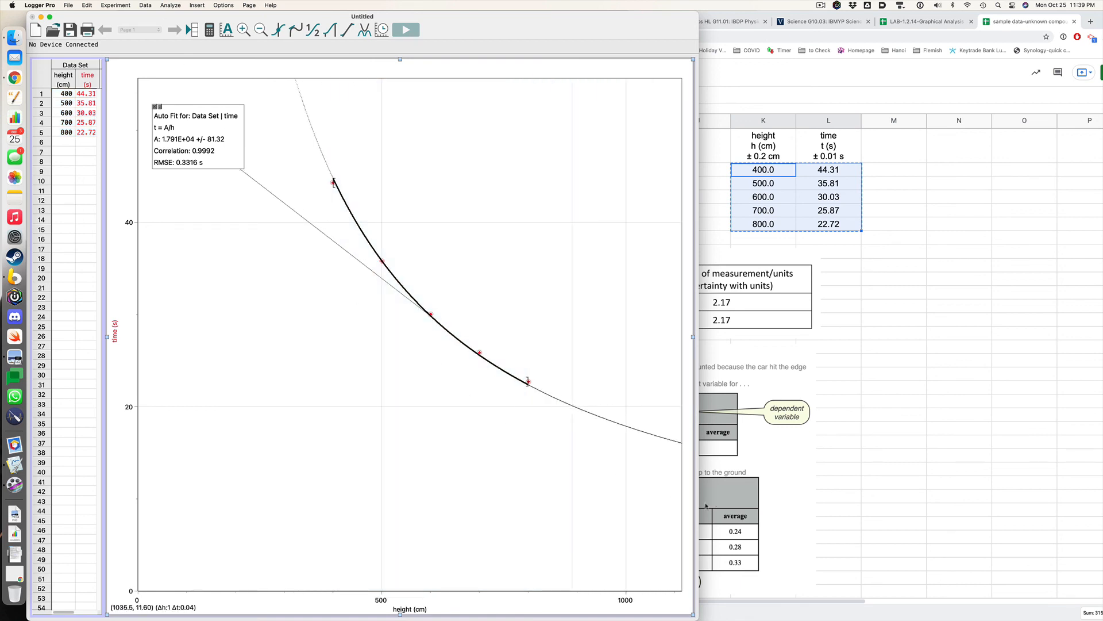
Autoscale the height and time graph from 0
{"action": "right_click", "coordinate": [273, 230]}
{"action": "mouse_move", "coordinate": [301, 273]}
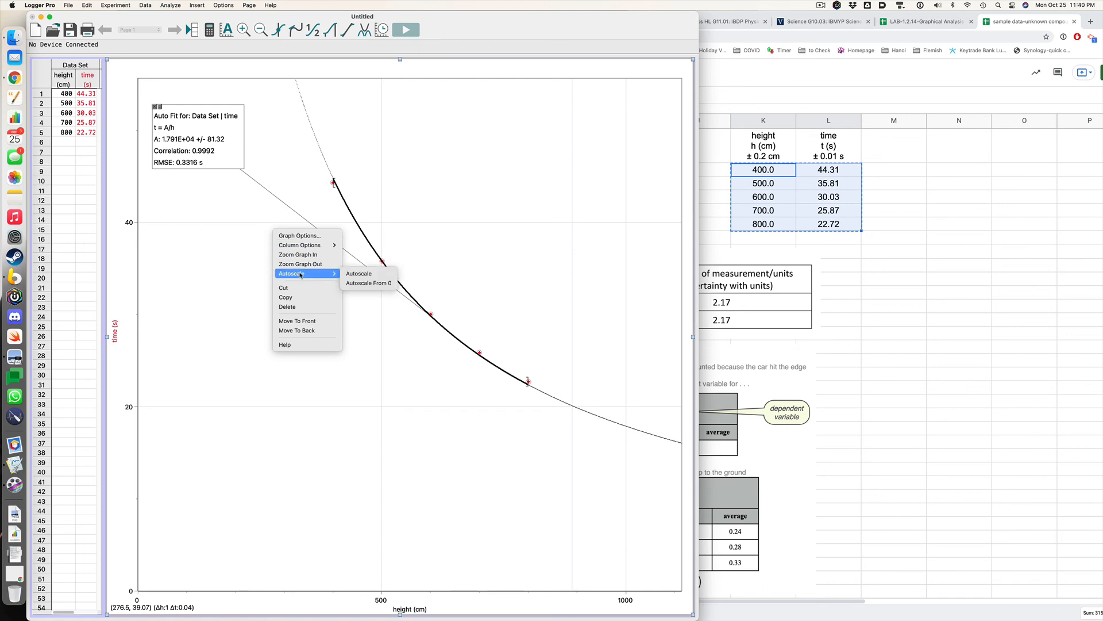
{"action": "left_click", "coordinate": [351, 283]}
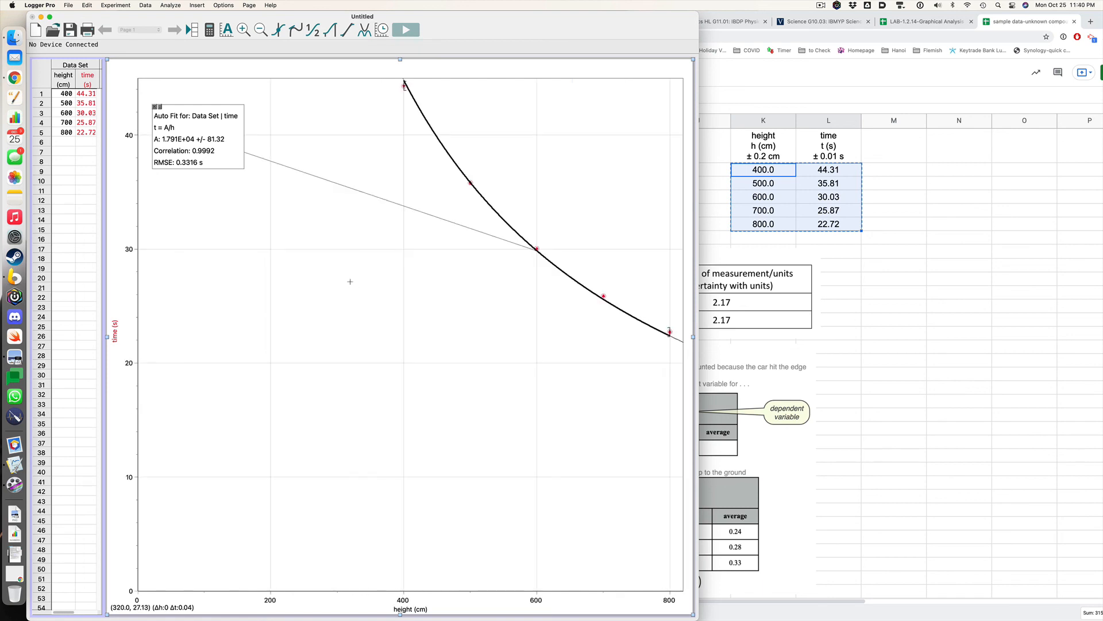